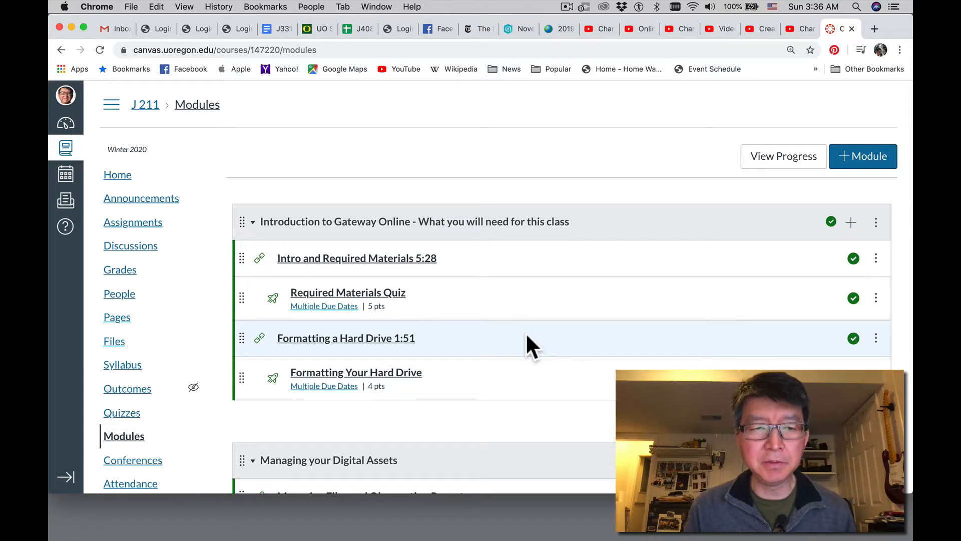
- Examine the J 211 course modules from the introduction through the photography and audio sections, including their quizzes and prerequisites
{"action": "left_click", "coordinate": [533, 146]}
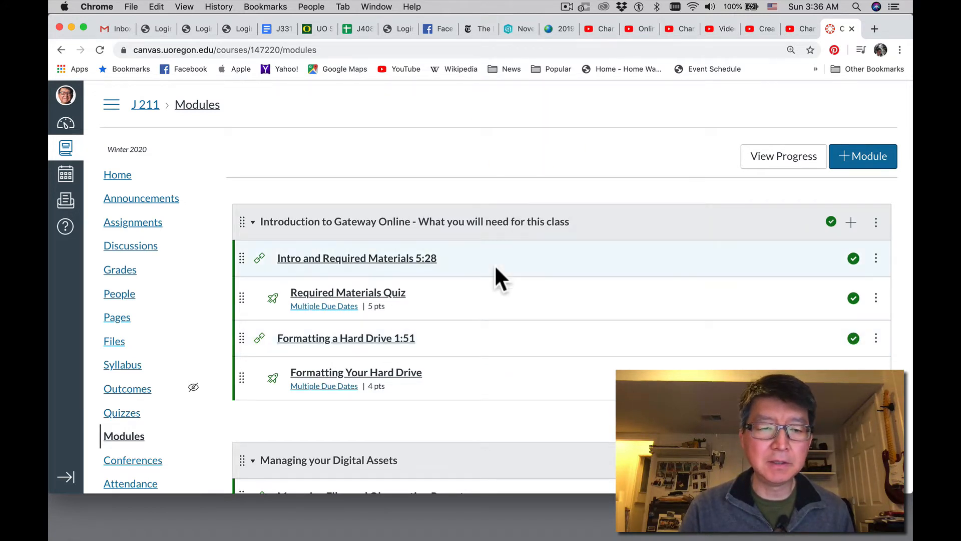
{"action": "scroll", "coordinate": [495, 264], "scroll_direction": "down", "scroll_amount": 2}
{"action": "scroll", "coordinate": [494, 264], "scroll_direction": "up", "scroll_amount": 2}
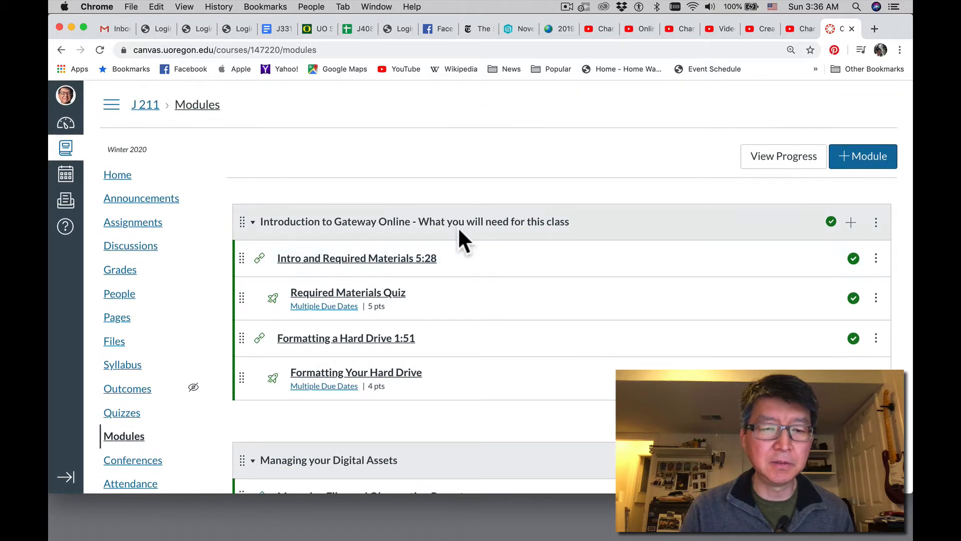
{"action": "scroll", "coordinate": [464, 203], "scroll_direction": "down", "scroll_amount": 20}
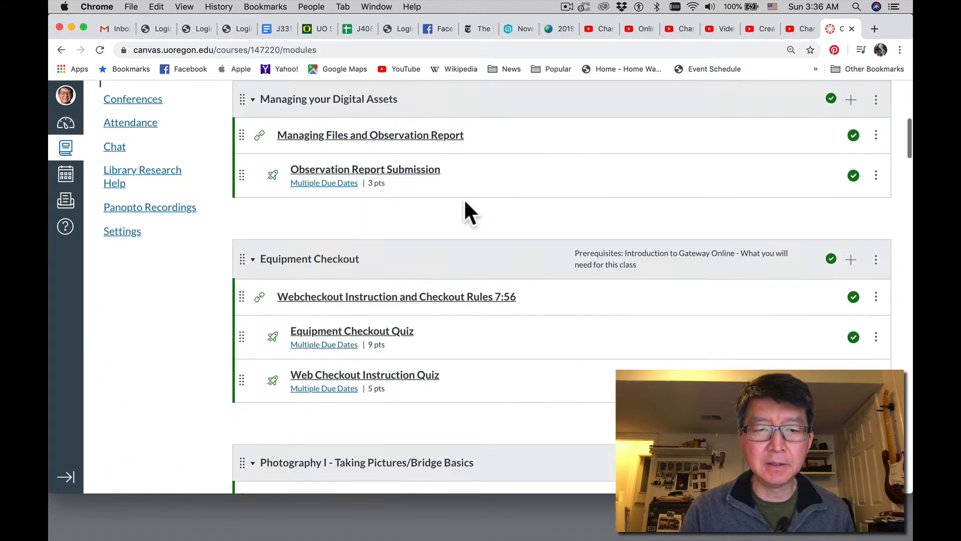
{"action": "scroll", "coordinate": [464, 200], "scroll_direction": "down", "scroll_amount": 15}
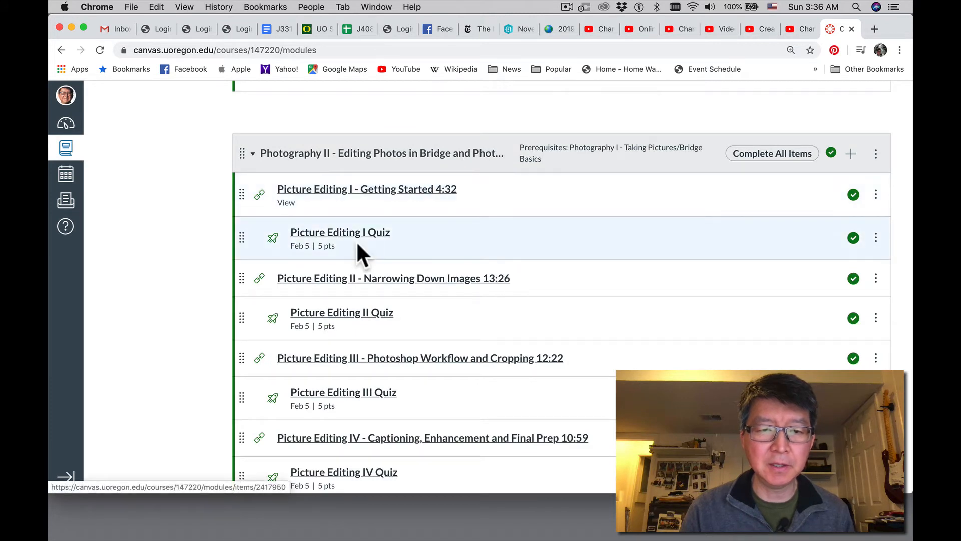
{"action": "scroll", "coordinate": [447, 284], "scroll_direction": "down", "scroll_amount": 6}
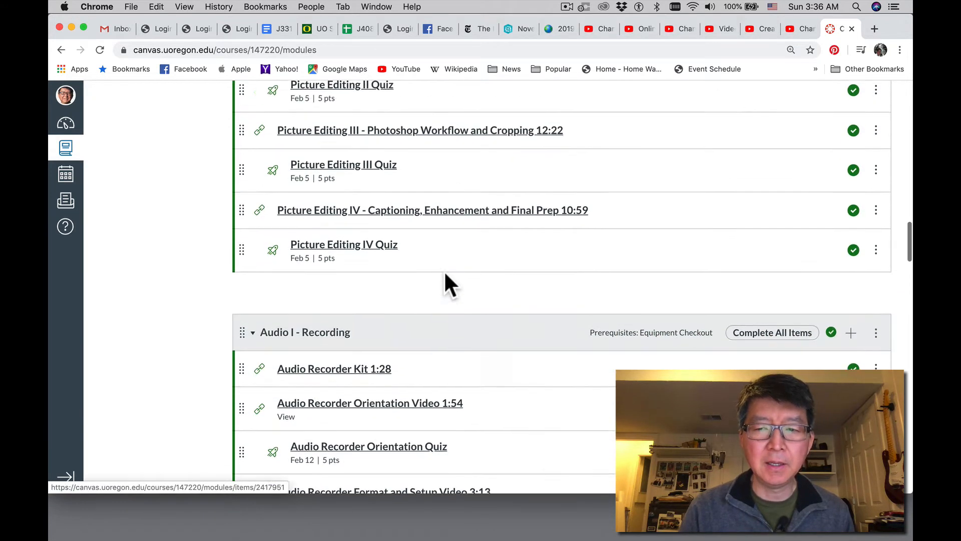
{"action": "scroll", "coordinate": [447, 283], "scroll_direction": "up", "scroll_amount": 5}
{"action": "scroll", "coordinate": [445, 275], "scroll_direction": "up", "scroll_amount": 1}
{"action": "scroll", "coordinate": [445, 275], "scroll_direction": "down", "scroll_amount": 1}
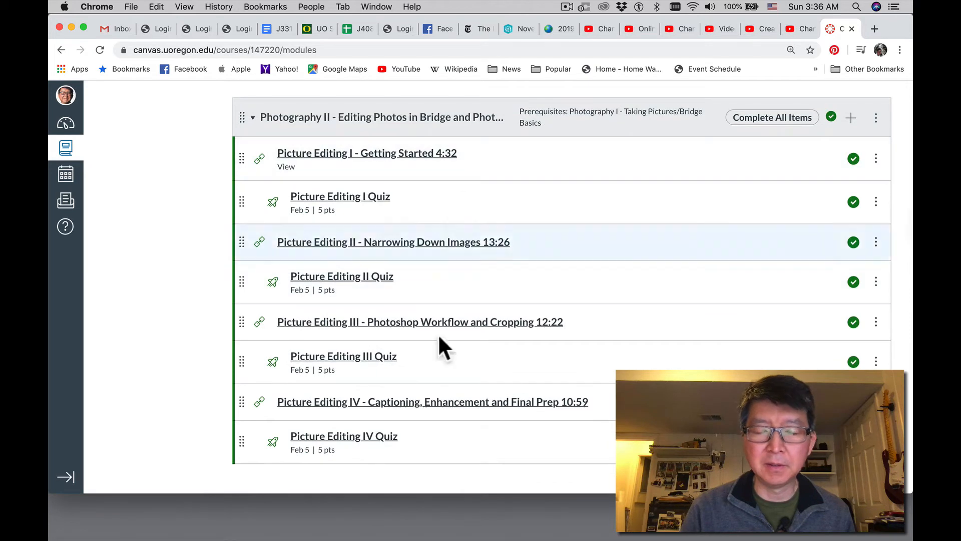
{"action": "scroll", "coordinate": [439, 435], "scroll_direction": "down", "scroll_amount": 8}
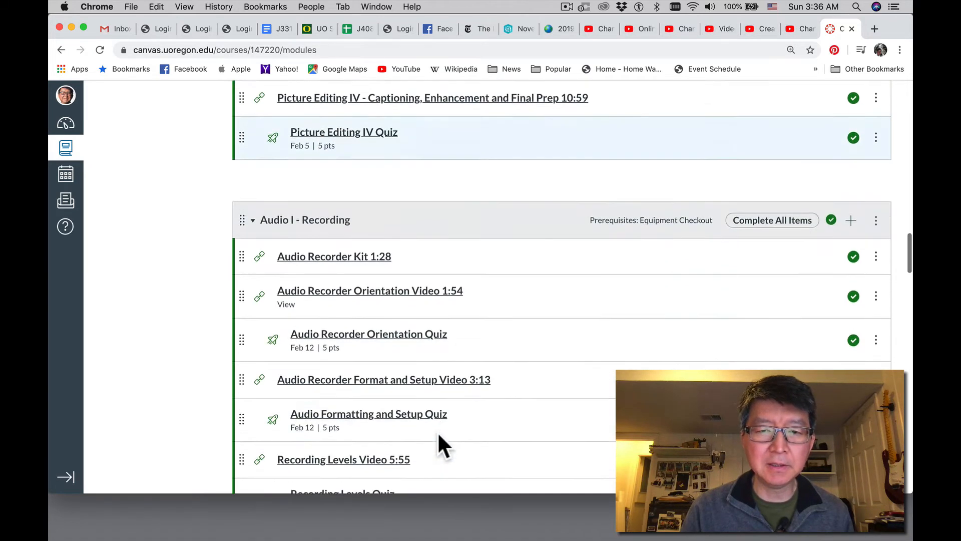
{"action": "scroll", "coordinate": [819, 221], "scroll_direction": "up", "scroll_amount": 20}
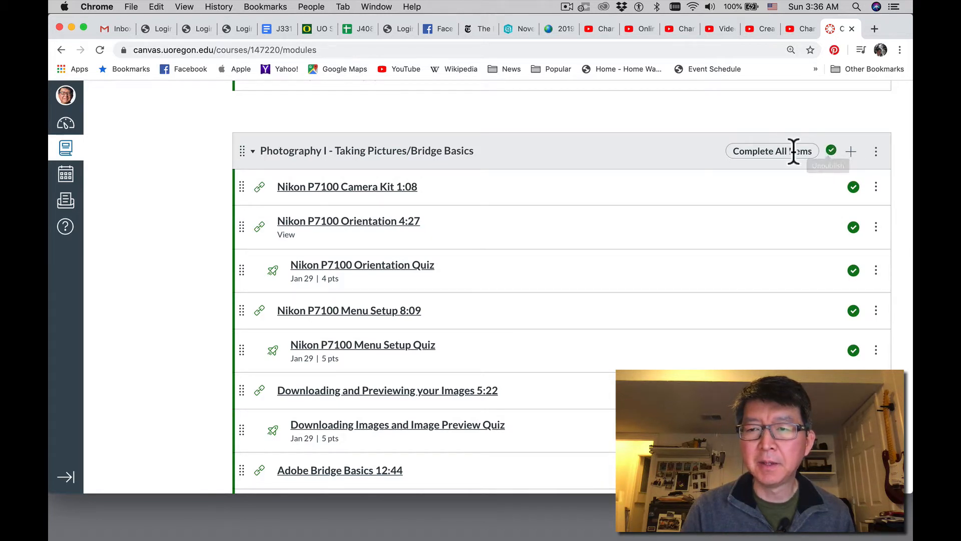
- Review the Photography I module's prerequisite and completion requirement settings, leaving them without saving
{"action": "left_click", "coordinate": [876, 152]}
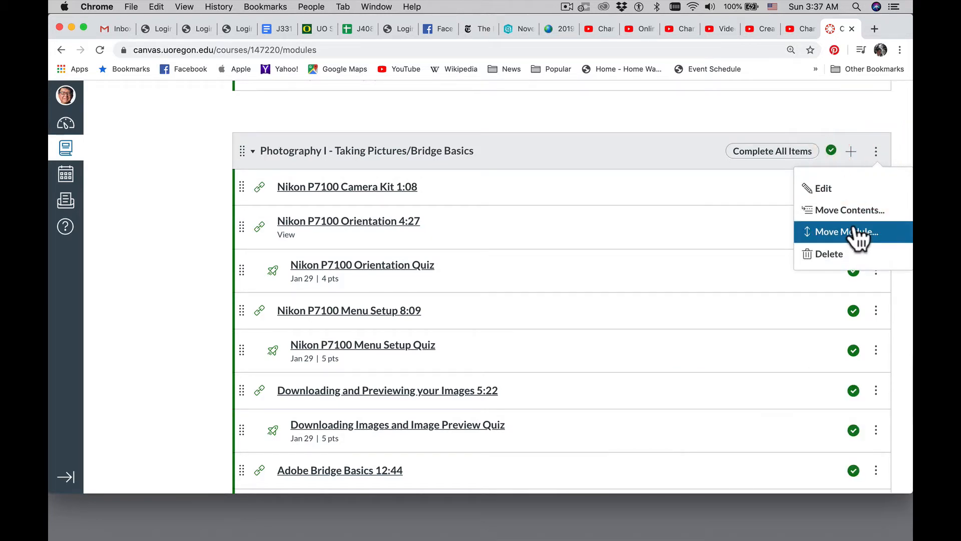
{"action": "left_click", "coordinate": [842, 189]}
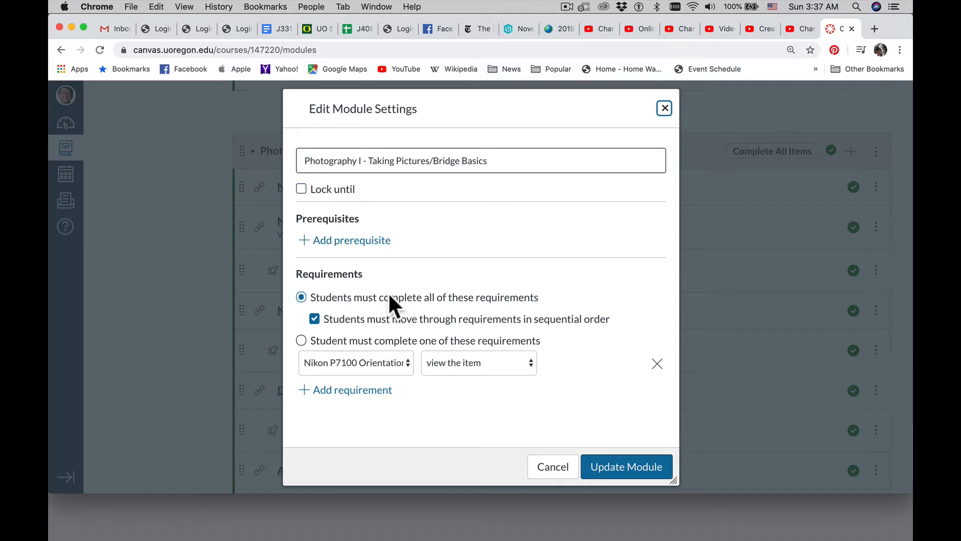
{"action": "scroll", "coordinate": [389, 296], "scroll_direction": "down", "scroll_amount": 2}
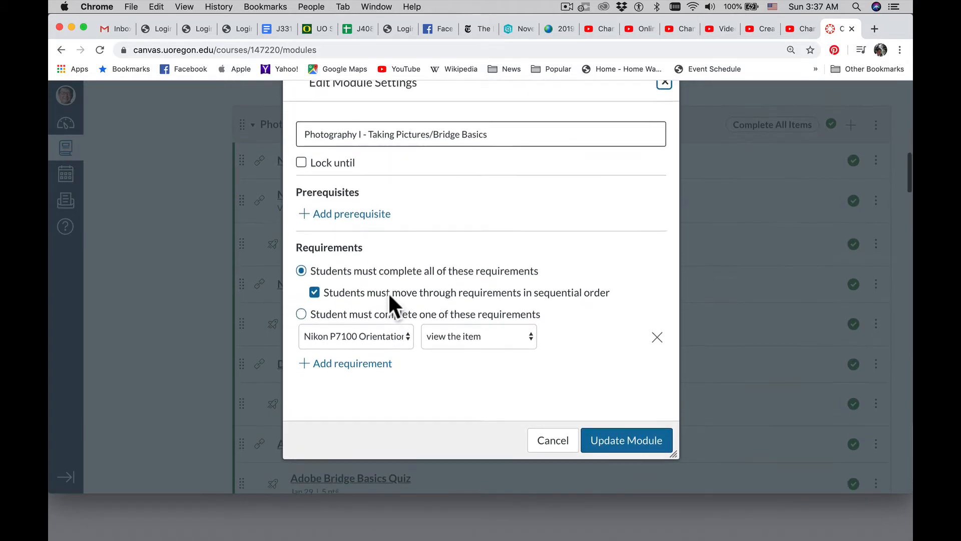
{"action": "scroll", "coordinate": [388, 293], "scroll_direction": "up", "scroll_amount": 1}
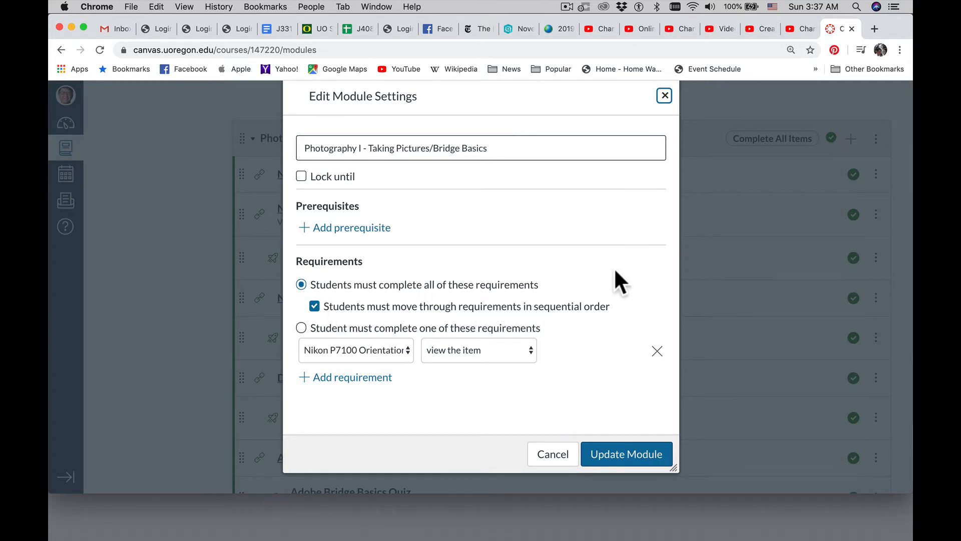
{"action": "left_click", "coordinate": [662, 161]}
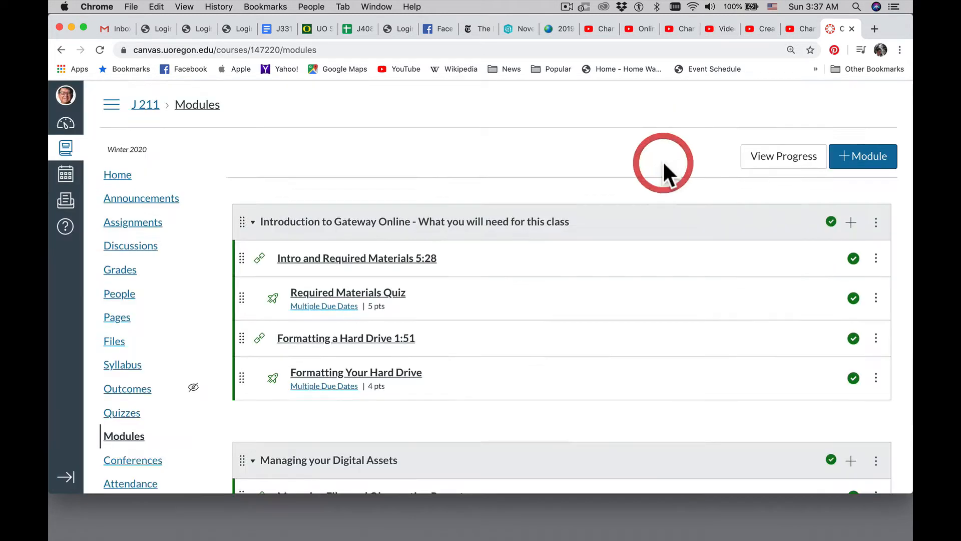
- Start a new course module named "Test Module"
{"action": "scroll", "coordinate": [663, 161], "scroll_direction": "down", "scroll_amount": 2}
{"action": "scroll", "coordinate": [663, 161], "scroll_direction": "up", "scroll_amount": 2}
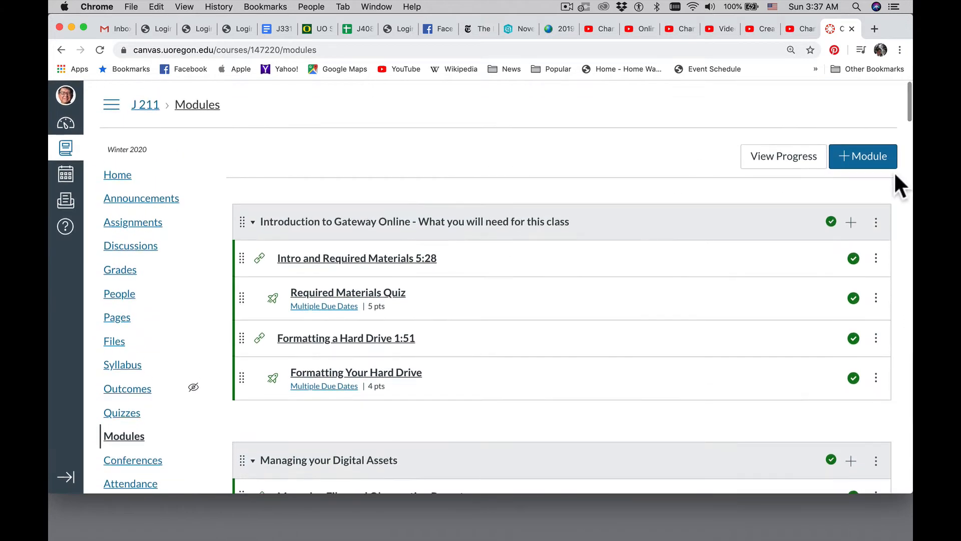
{"action": "left_click", "coordinate": [874, 152]}
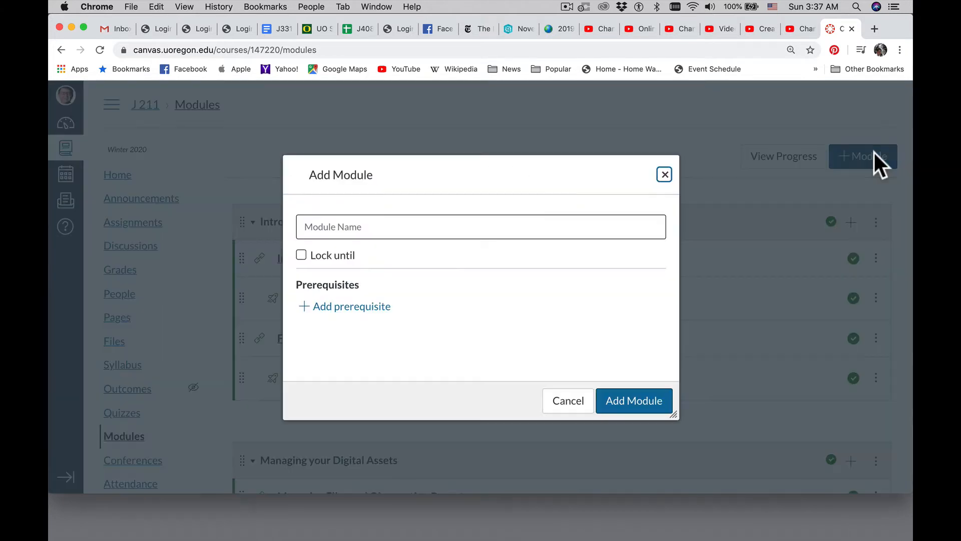
{"action": "left_click", "coordinate": [431, 231]}
{"action": "type", "text": "Test"}
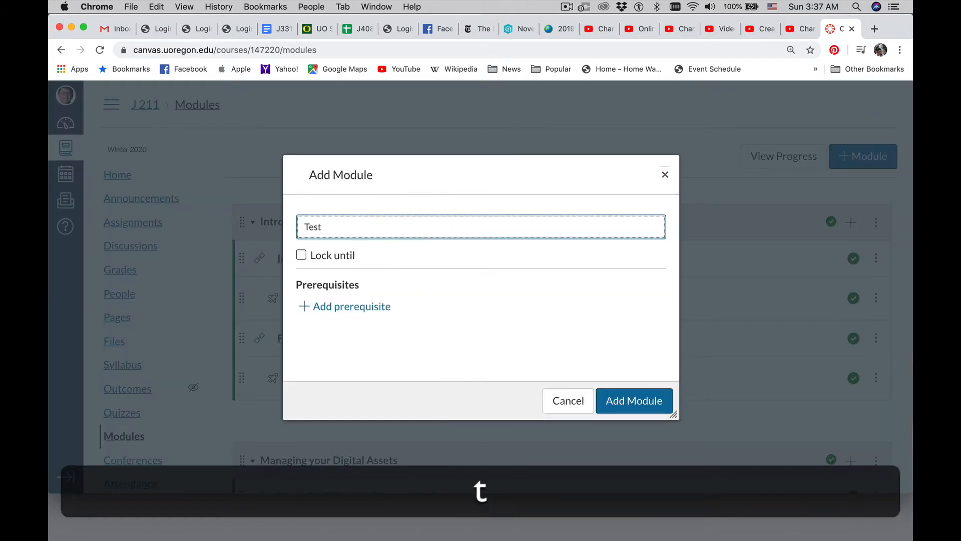
{"action": "type", "text": " Module"}
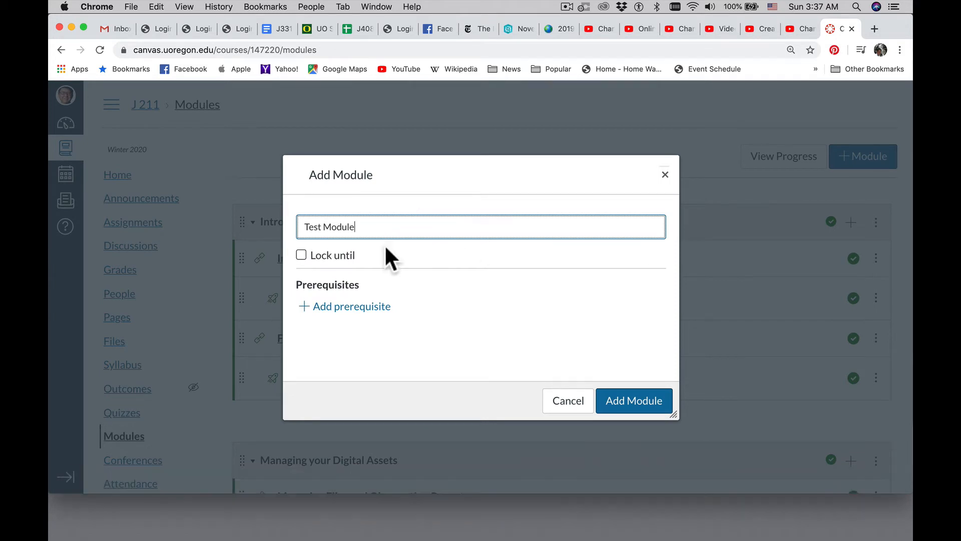
- Make Infographic Tutorial the new module's prerequisite, leave it without a lock date, and add the module
{"action": "left_click", "coordinate": [324, 309]}
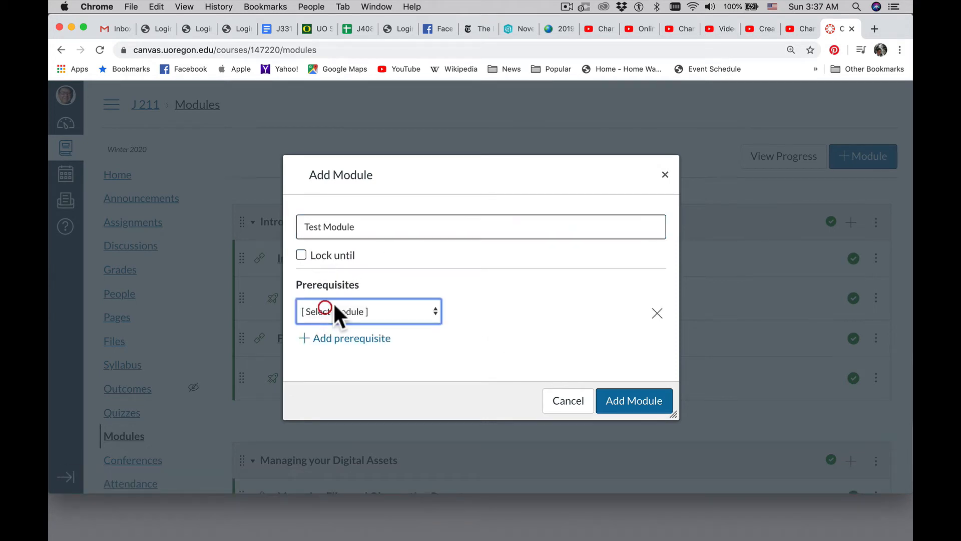
{"action": "left_click", "coordinate": [409, 307]}
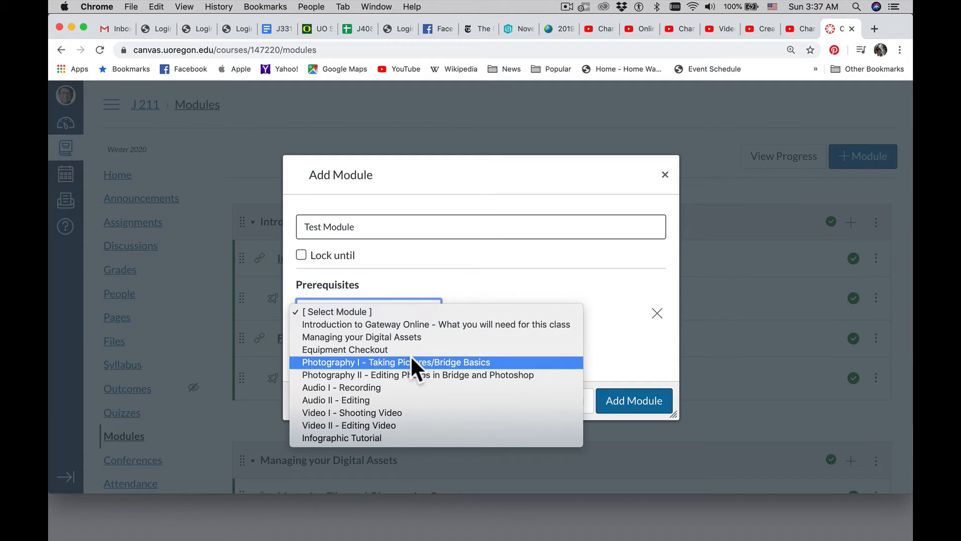
{"action": "left_click", "coordinate": [382, 437]}
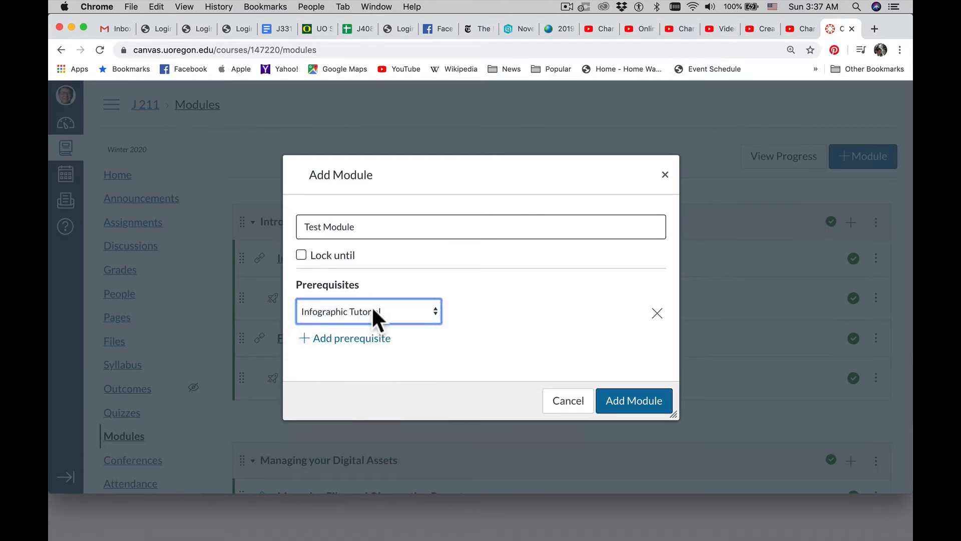
{"action": "left_click", "coordinate": [301, 254]}
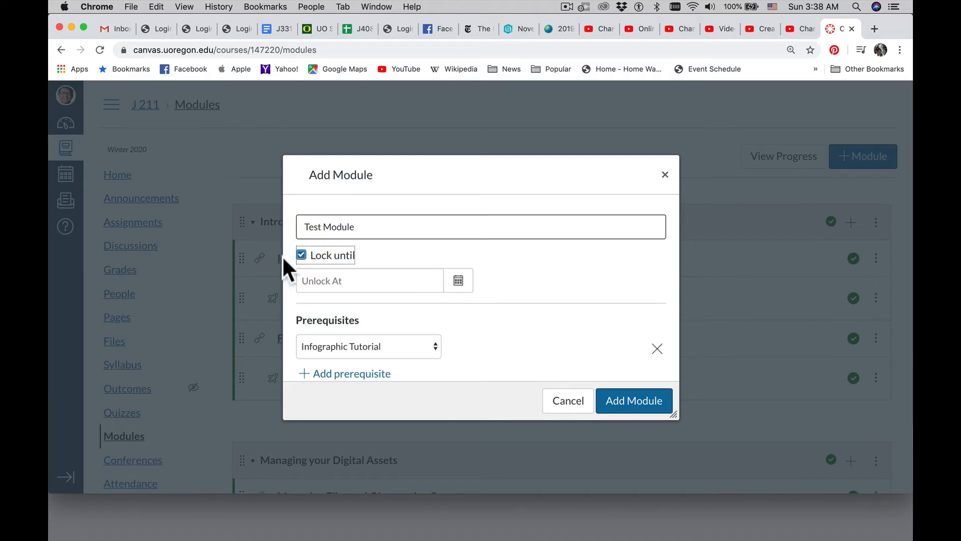
{"action": "left_click", "coordinate": [301, 255]}
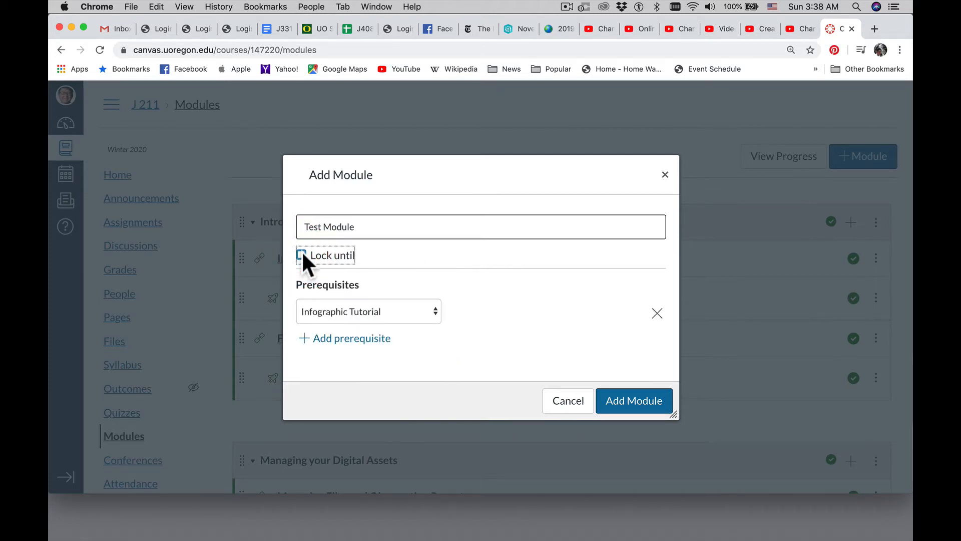
{"action": "left_click", "coordinate": [624, 409]}
- Start adding an item to Test Module, with External URL as the item type
{"action": "scroll", "coordinate": [702, 286], "scroll_direction": "down", "scroll_amount": 10}
{"action": "scroll", "coordinate": [702, 287], "scroll_direction": "down", "scroll_amount": 20}
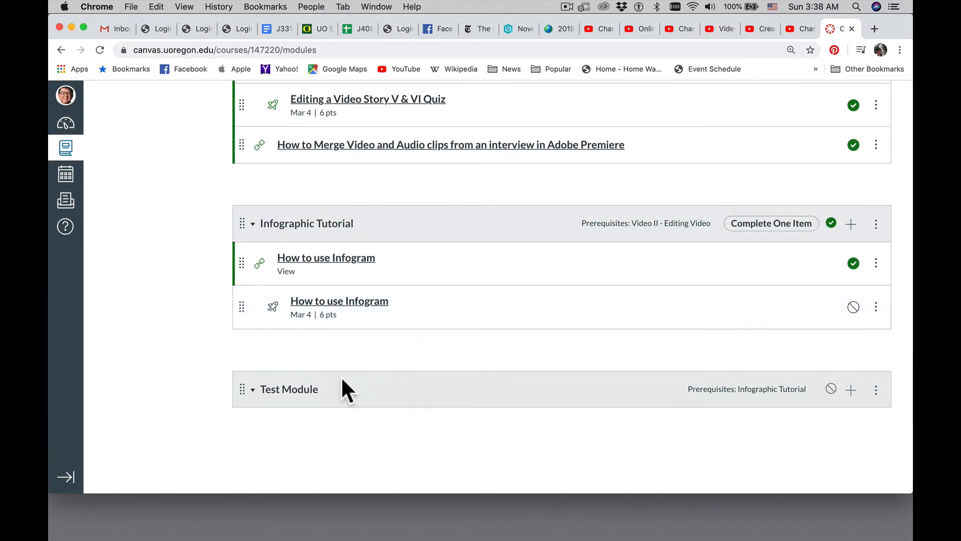
{"action": "left_click", "coordinate": [852, 390]}
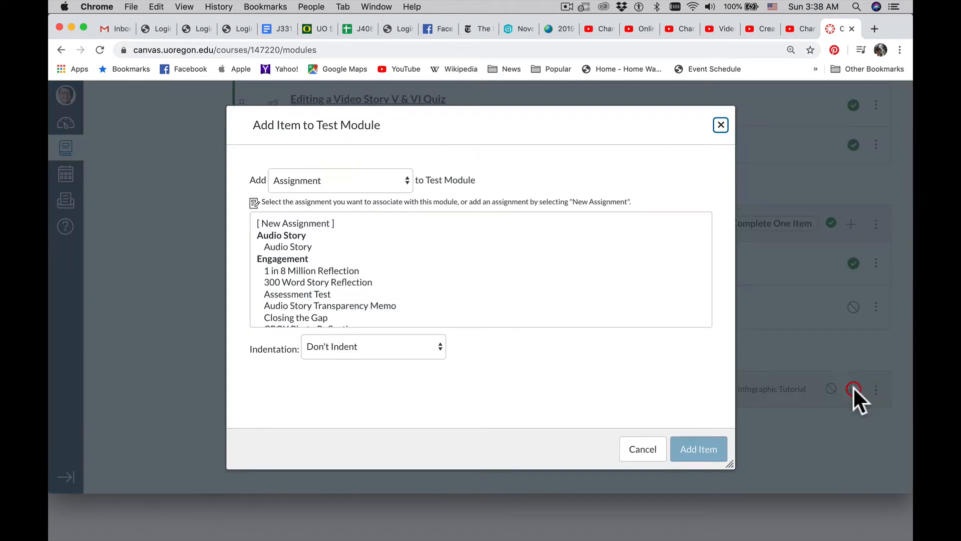
{"action": "left_click", "coordinate": [403, 184]}
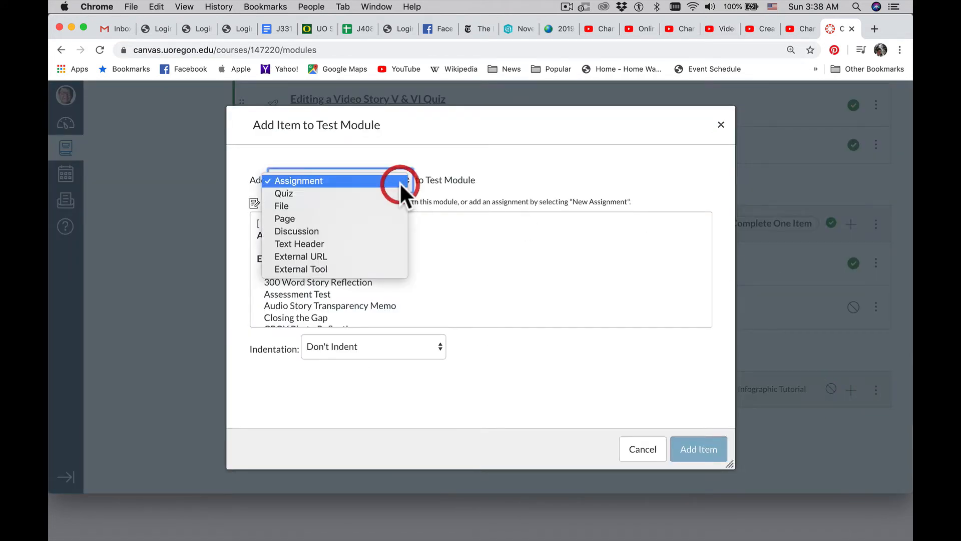
{"action": "left_click", "coordinate": [384, 255]}
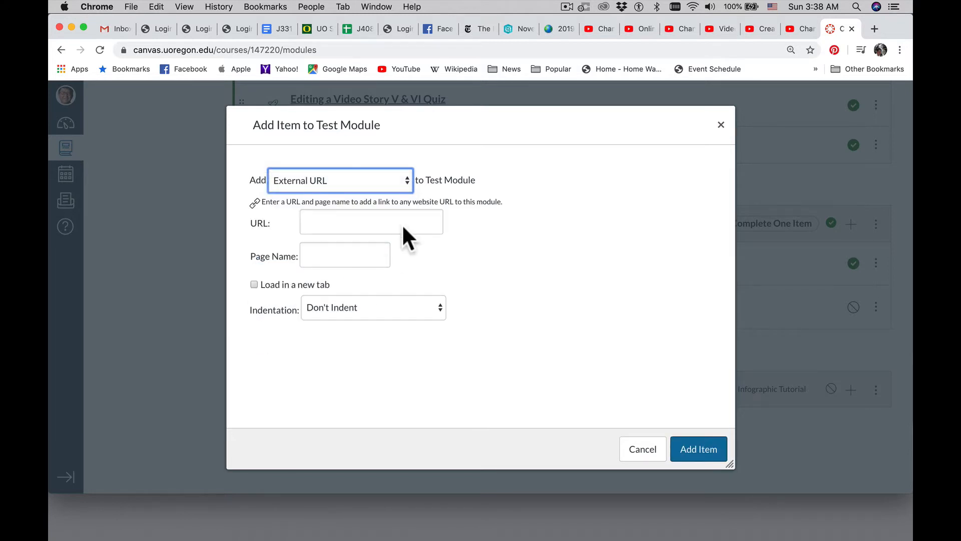
{"action": "left_click", "coordinate": [402, 223]}
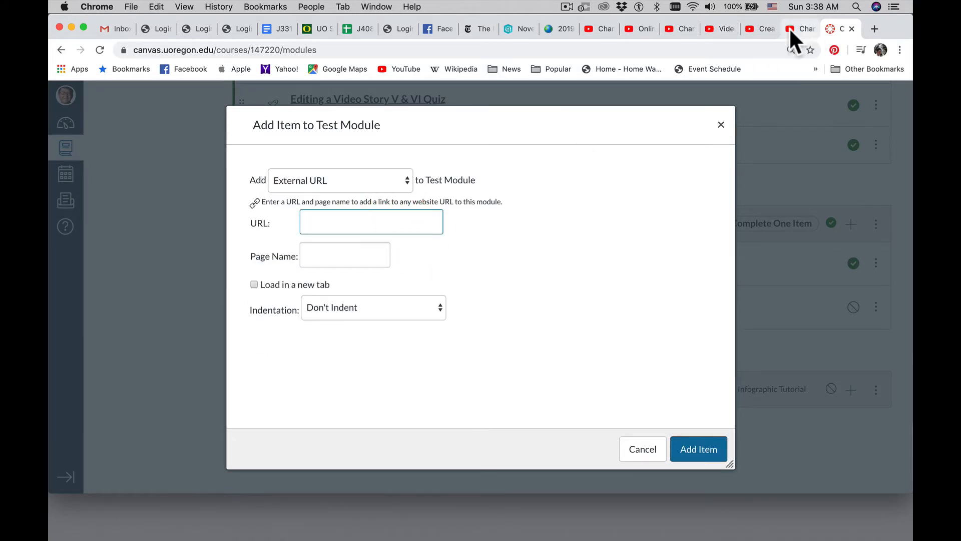
- Copy the YouTube watch page address of the video "Creating online lectures with Screenflow Part 2 - Editing"
{"action": "left_click", "coordinate": [717, 27]}
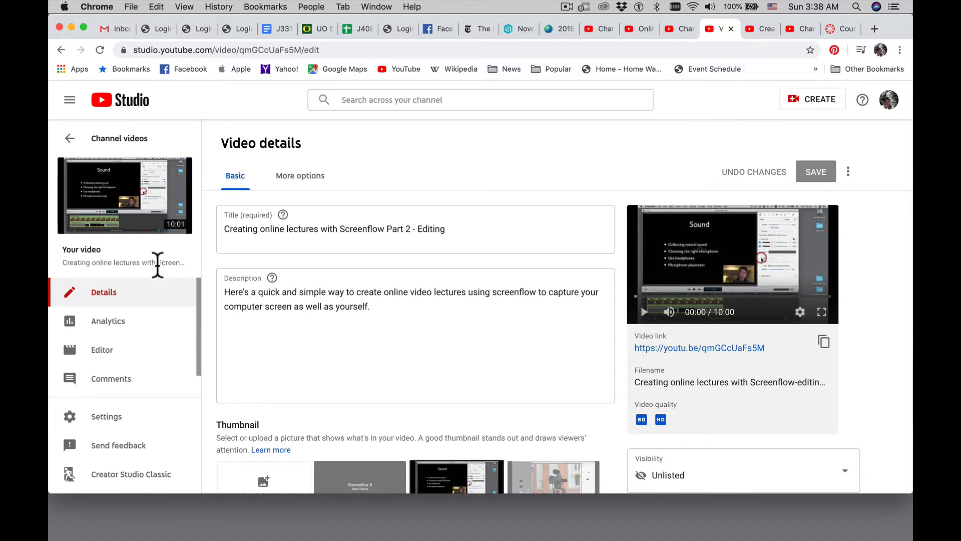
{"action": "mouse_move", "coordinate": [133, 211]}
{"action": "left_click", "coordinate": [759, 29]}
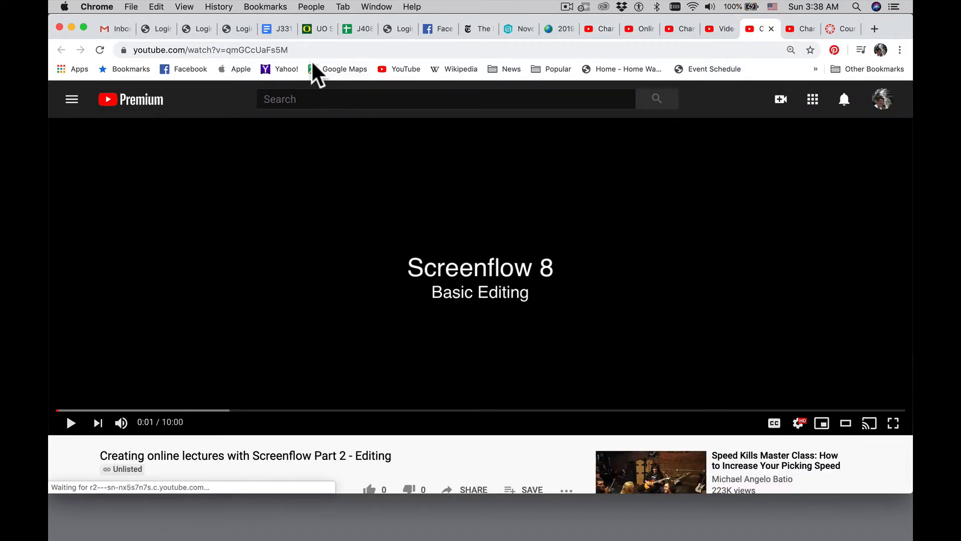
{"action": "left_click", "coordinate": [292, 49]}
{"action": "left_click", "coordinate": [313, 50]}
{"action": "left_click_drag", "start_coordinate": [313, 50], "coordinate": [125, 53]}
{"action": "left_click", "coordinate": [351, 49]}
{"action": "left_click_drag", "start_coordinate": [343, 50], "coordinate": [131, 50]}
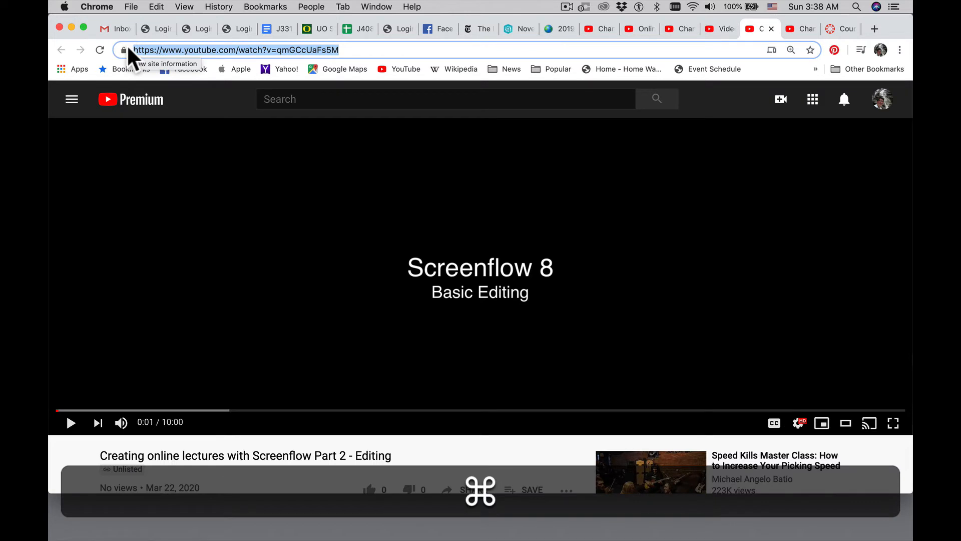
{"action": "key", "text": "super+c"}
{"action": "left_click", "coordinate": [156, 7]}
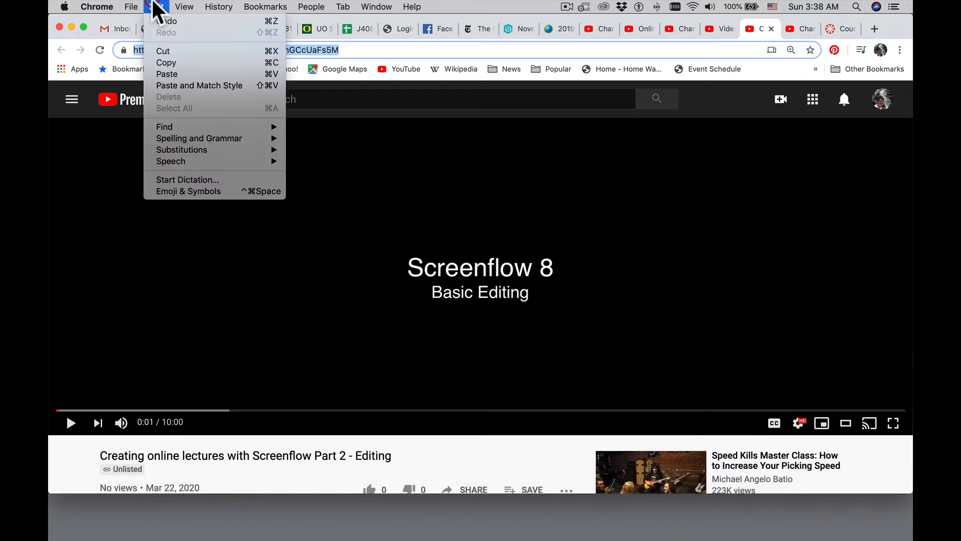
{"action": "left_click", "coordinate": [179, 63]}
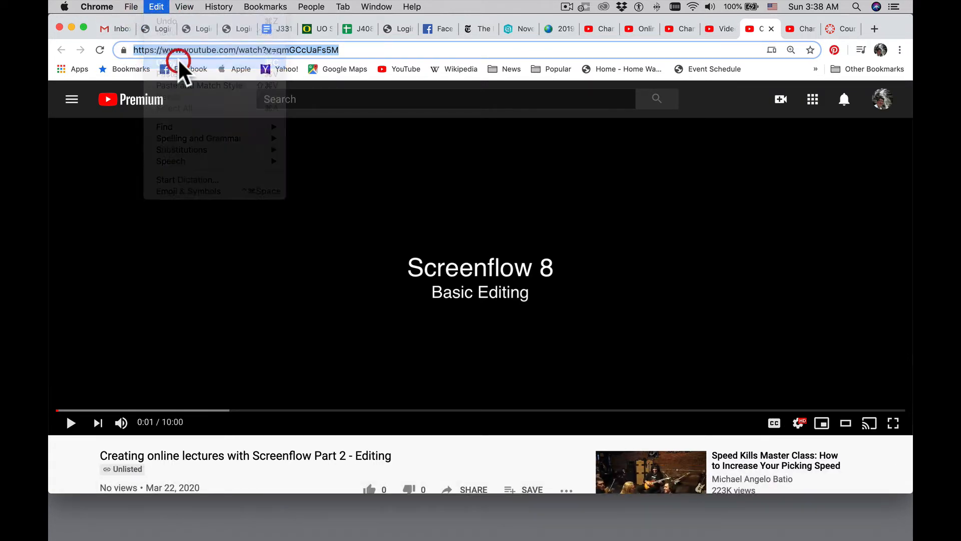
- Paste the copied YouTube address as the external URL, name the page "Screenflow 8", and add the item to Test Module
{"action": "left_click", "coordinate": [843, 29]}
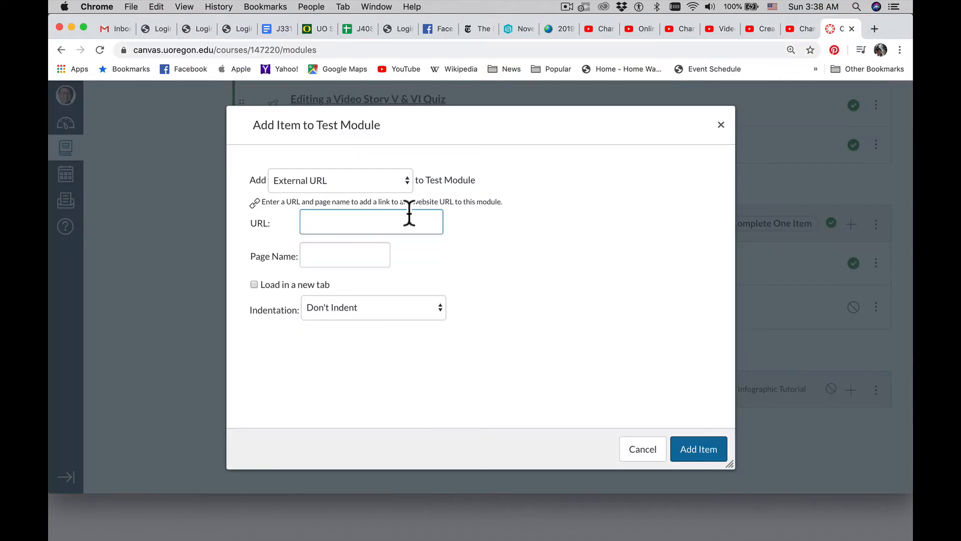
{"action": "key", "text": "super+v"}
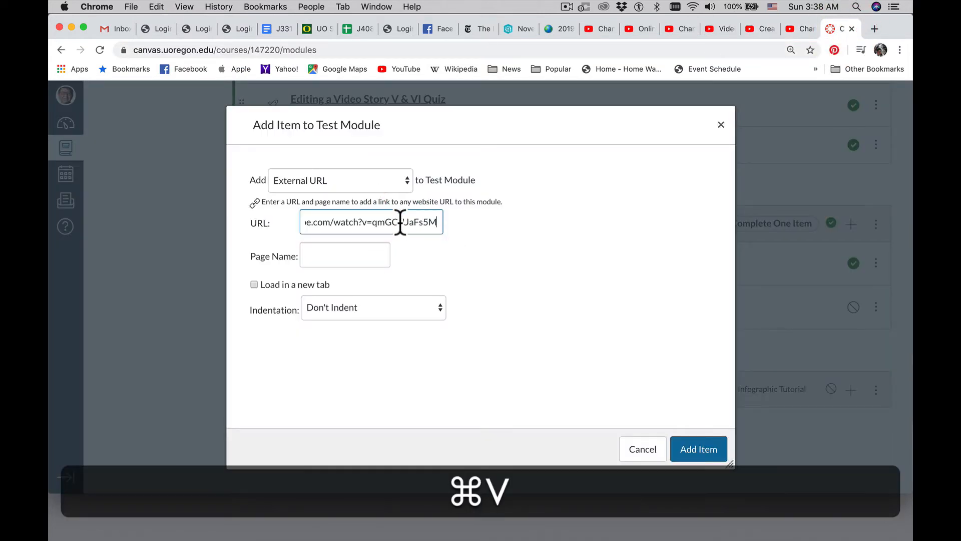
{"action": "left_click", "coordinate": [378, 254]}
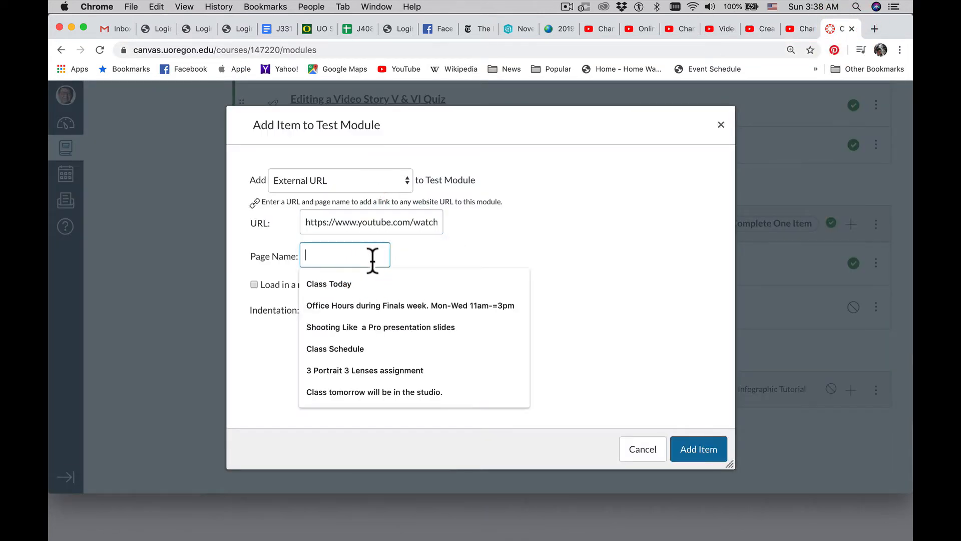
{"action": "type", "text": "Screenflow 8"}
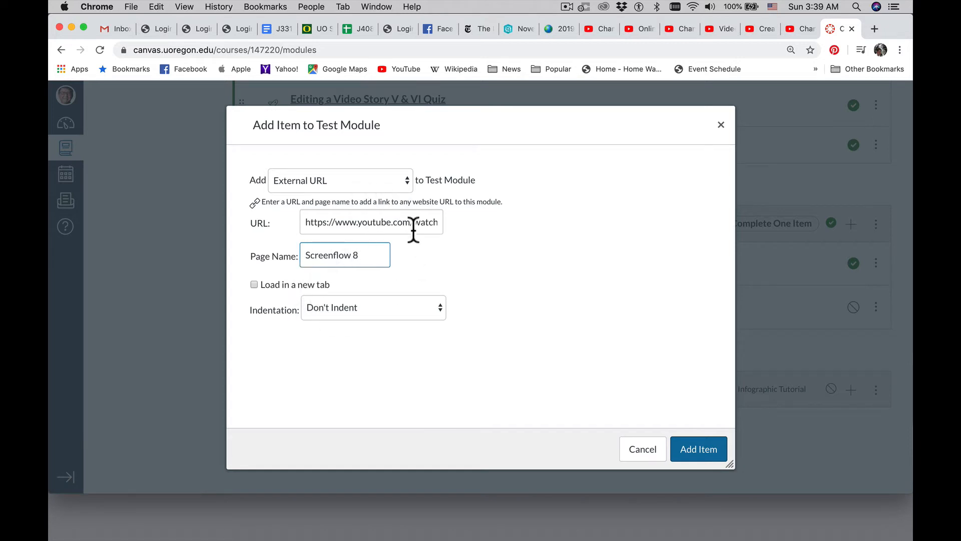
{"action": "left_click", "coordinate": [700, 448]}
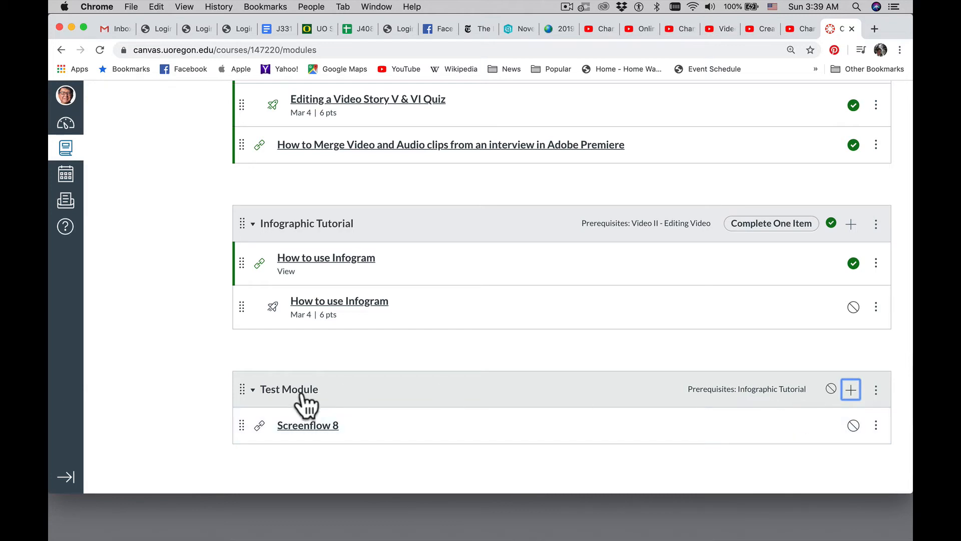
- Open the Screenflow 8 item from Test Module, play its embedded video from about 0:13, and pause it
{"action": "left_click", "coordinate": [311, 425]}
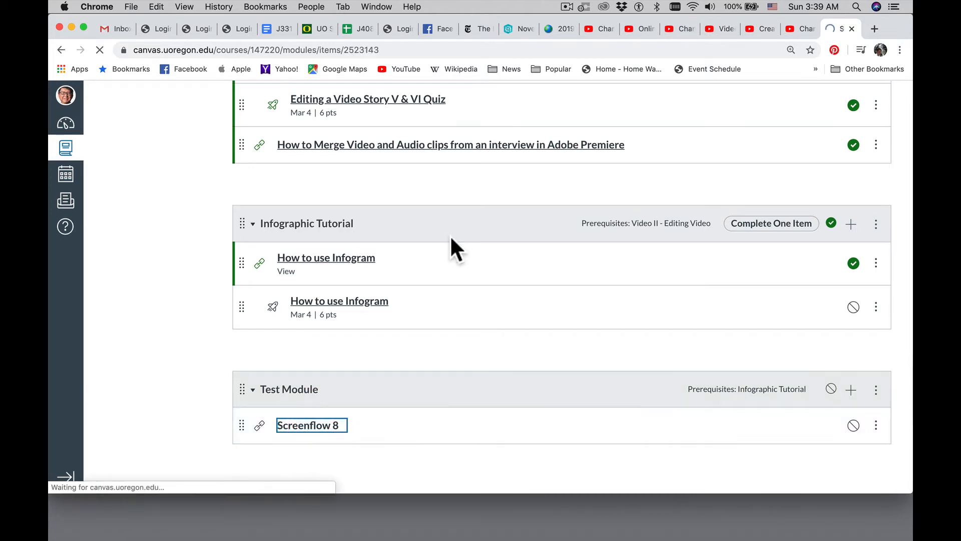
{"action": "scroll", "coordinate": [496, 200], "scroll_direction": "down", "scroll_amount": 3}
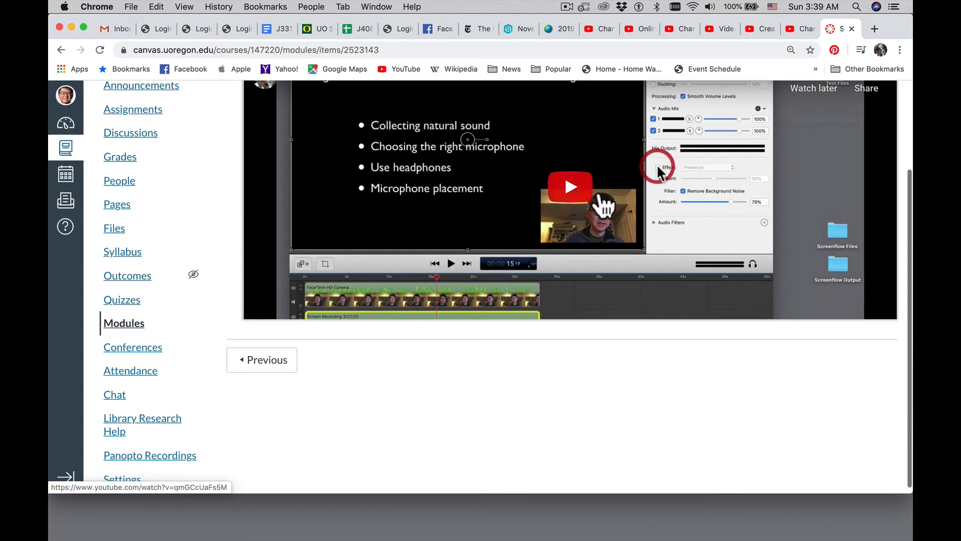
{"action": "left_click", "coordinate": [573, 194]}
{"action": "scroll", "coordinate": [642, 257], "scroll_direction": "up", "scroll_amount": 3}
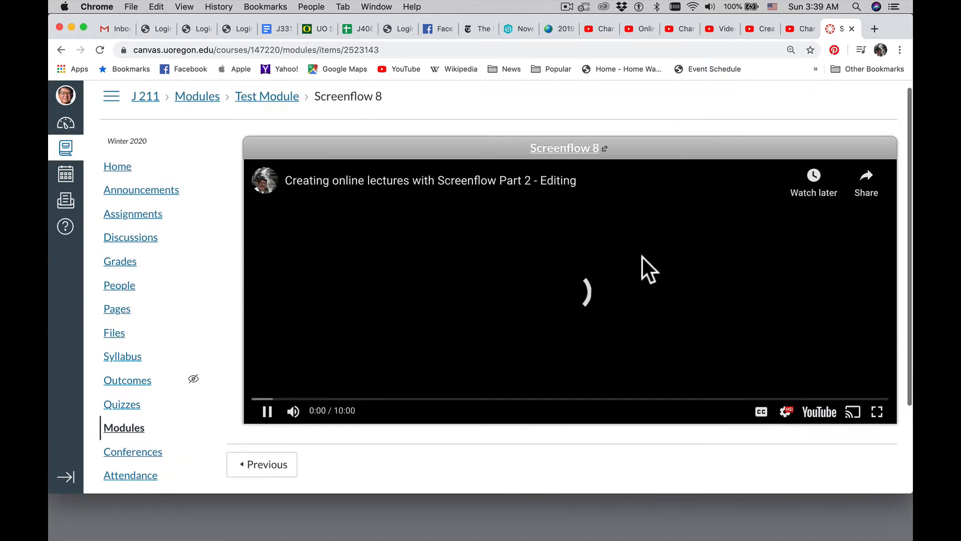
{"action": "scroll", "coordinate": [642, 256], "scroll_direction": "down", "scroll_amount": 1}
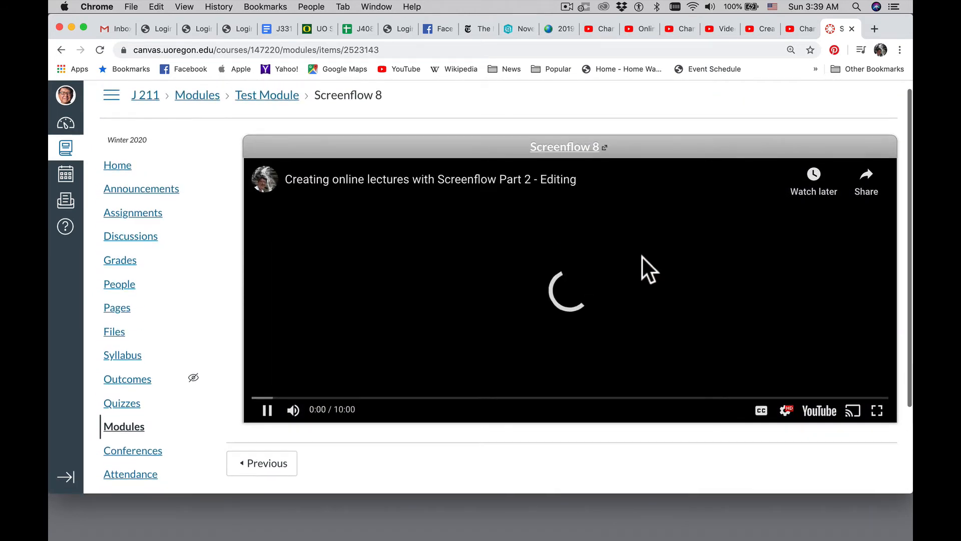
{"action": "left_click", "coordinate": [264, 398]}
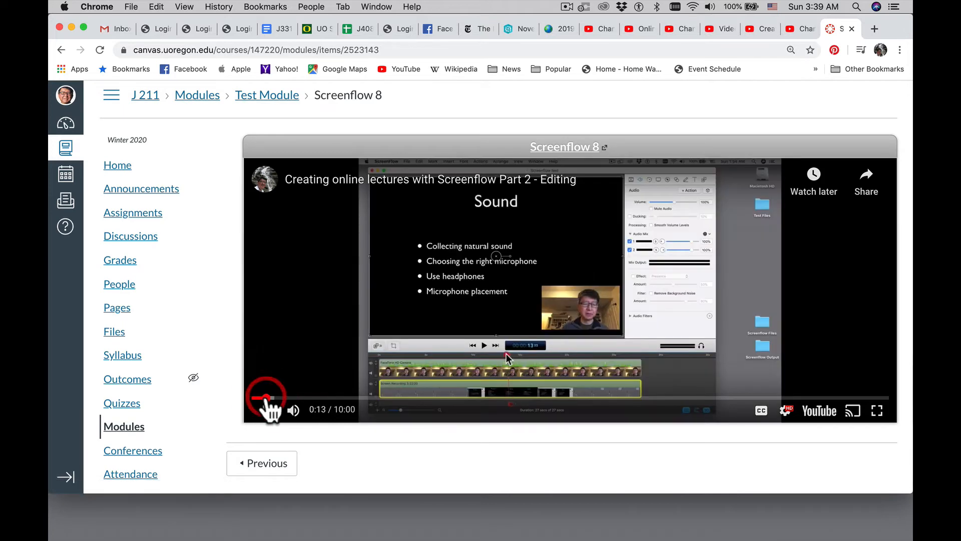
{"action": "left_click", "coordinate": [267, 411]}
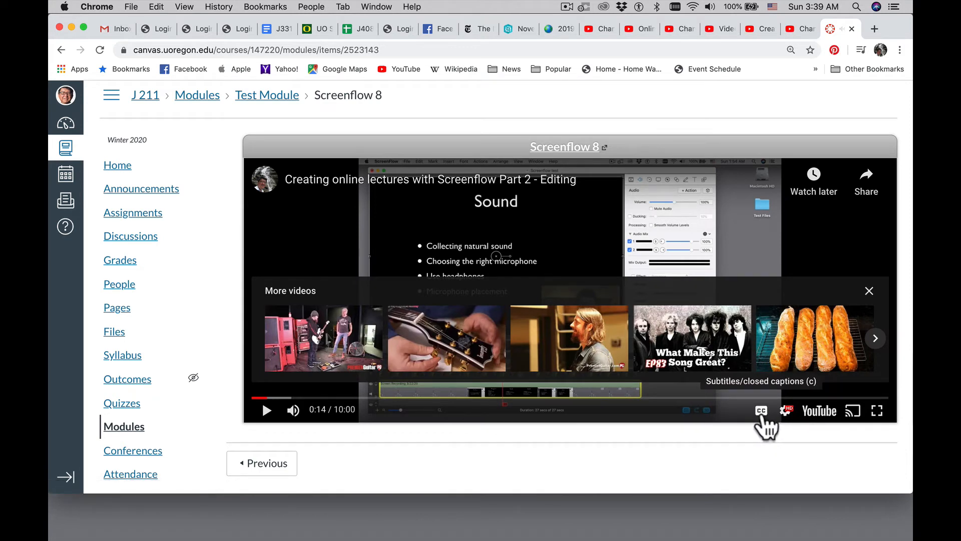
- Set the embedded video's playback speed to 1.5, play a few seconds of it, and pause
{"action": "left_click", "coordinate": [786, 414]}
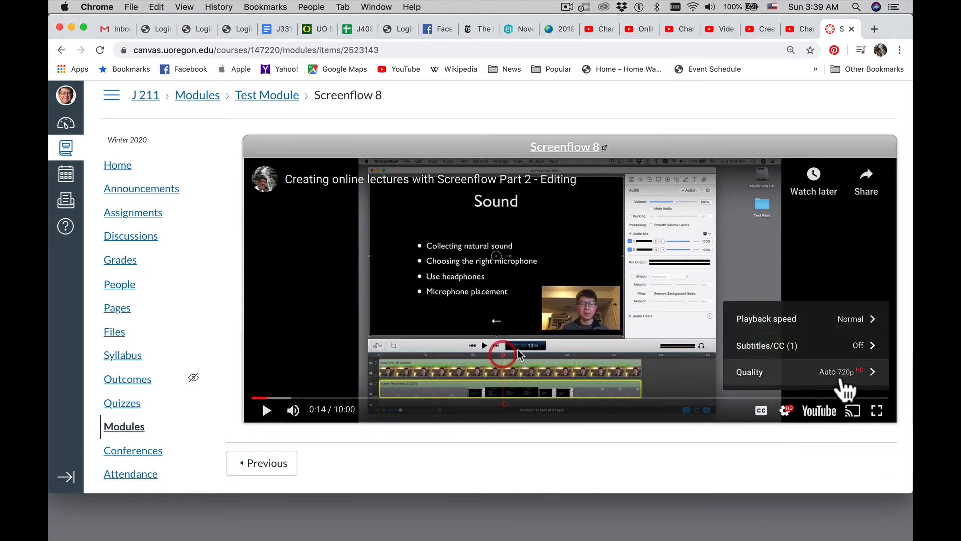
{"action": "left_click", "coordinate": [864, 325]}
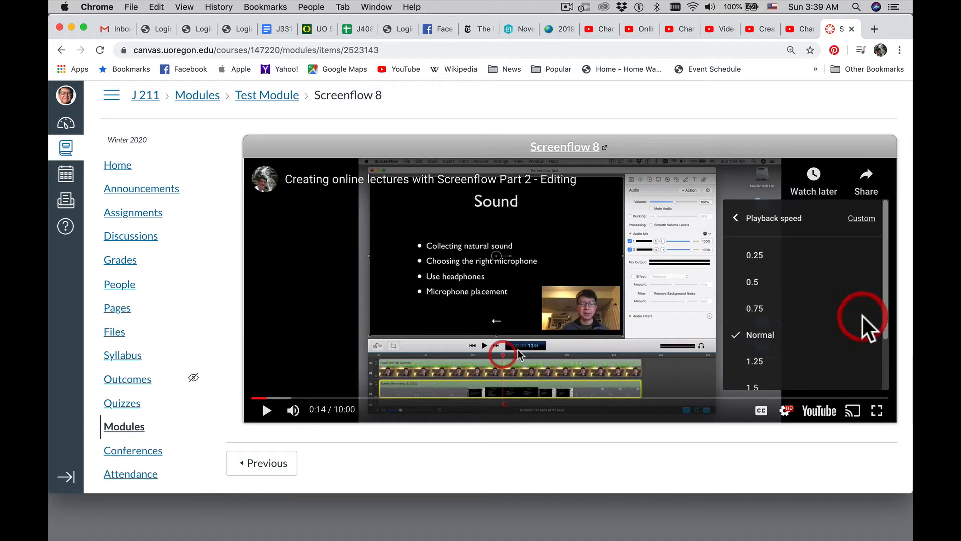
{"action": "left_click", "coordinate": [775, 386]}
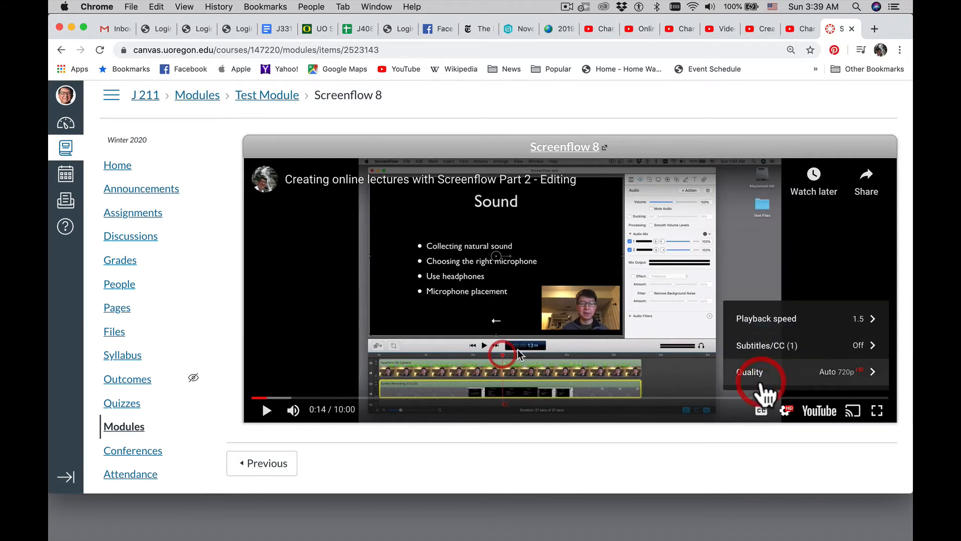
{"action": "left_click", "coordinate": [267, 412]}
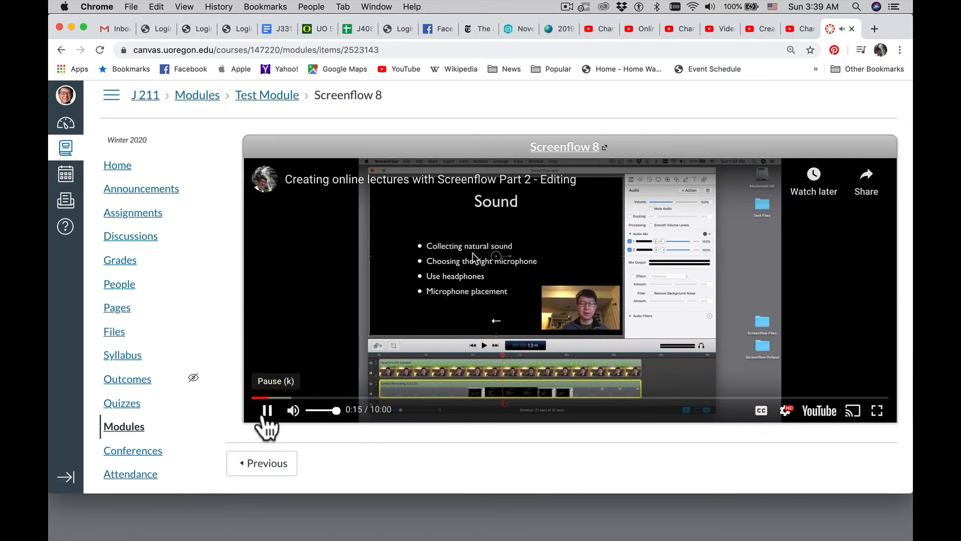
{"action": "left_click", "coordinate": [266, 416]}
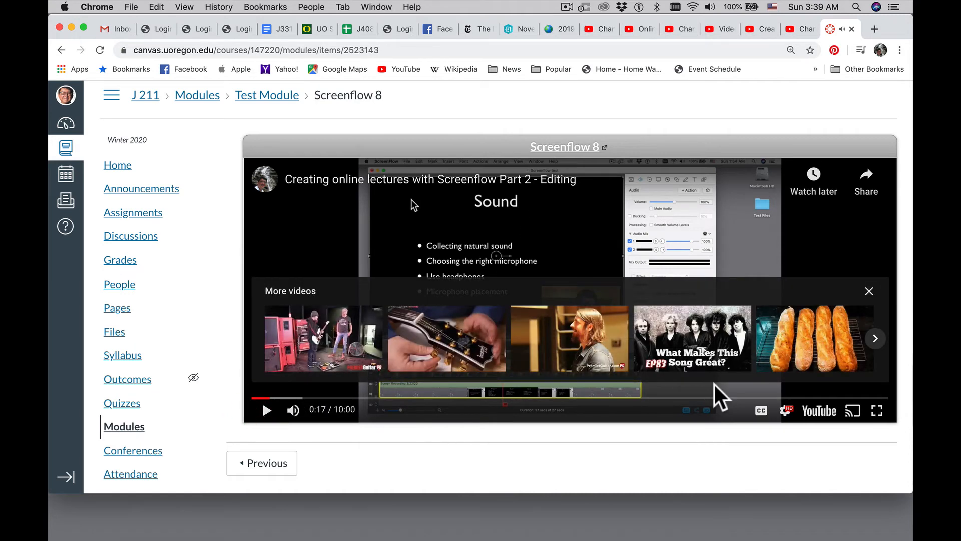
- Set the embedded video's playback speed back to Normal
{"action": "left_click", "coordinate": [785, 413]}
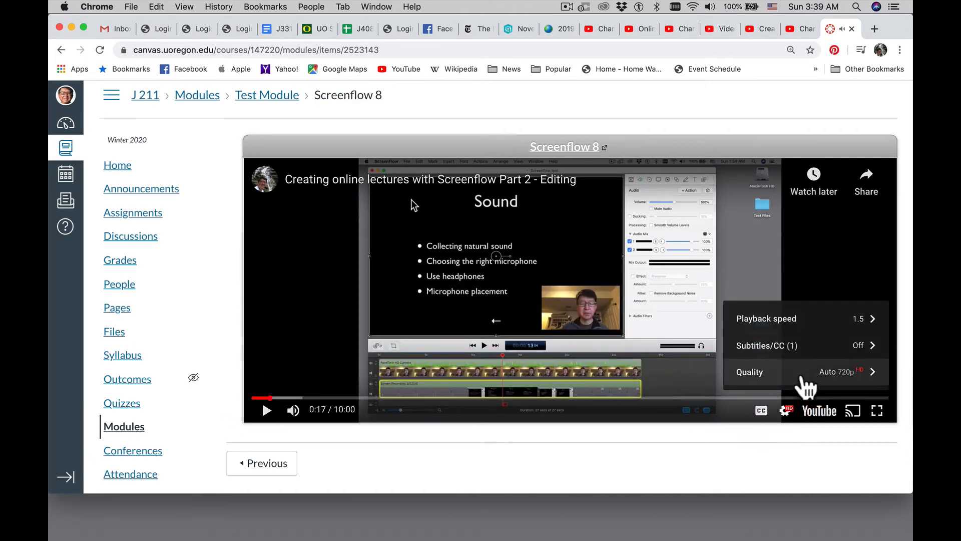
{"action": "left_click", "coordinate": [831, 321]}
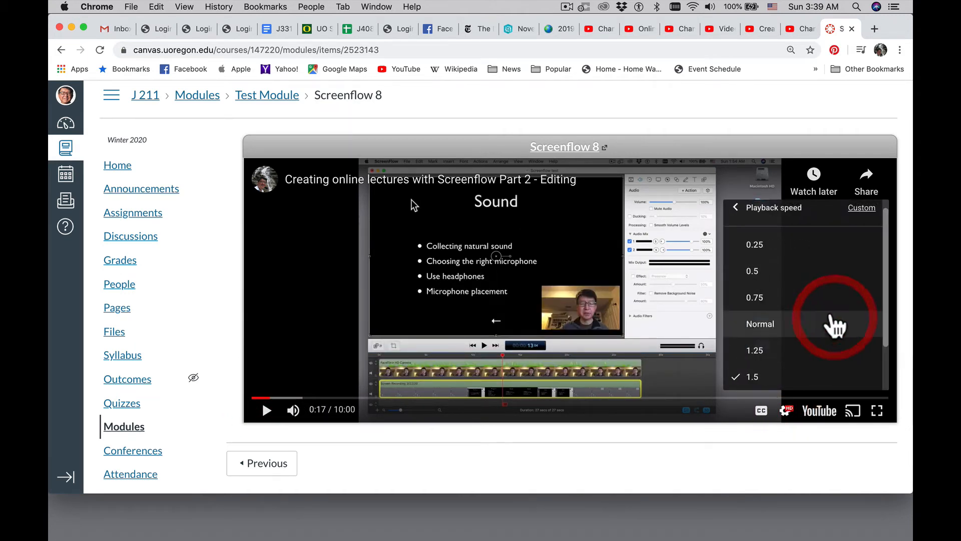
{"action": "left_click", "coordinate": [775, 328]}
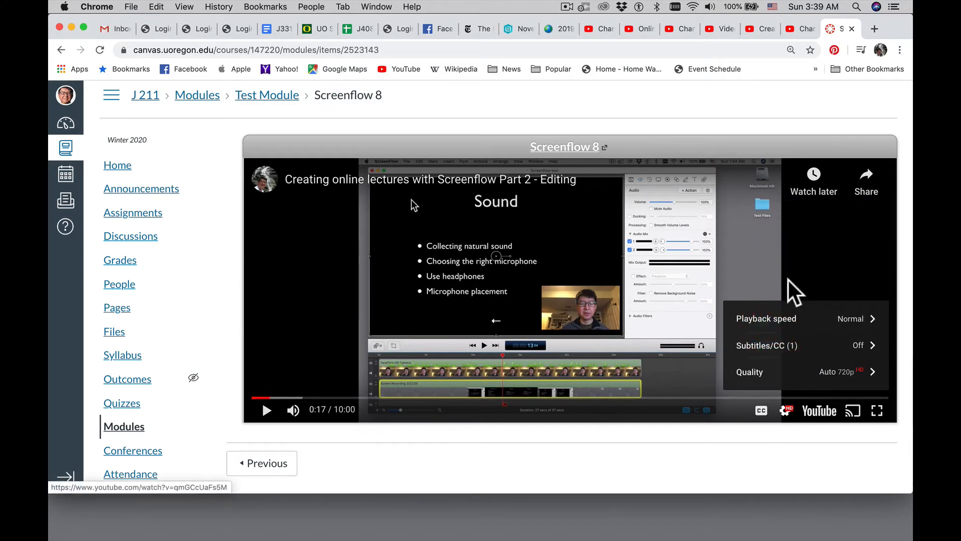
- View the embedded video on its YouTube page, close that page, and return to the course's module list
{"action": "left_click", "coordinate": [818, 415]}
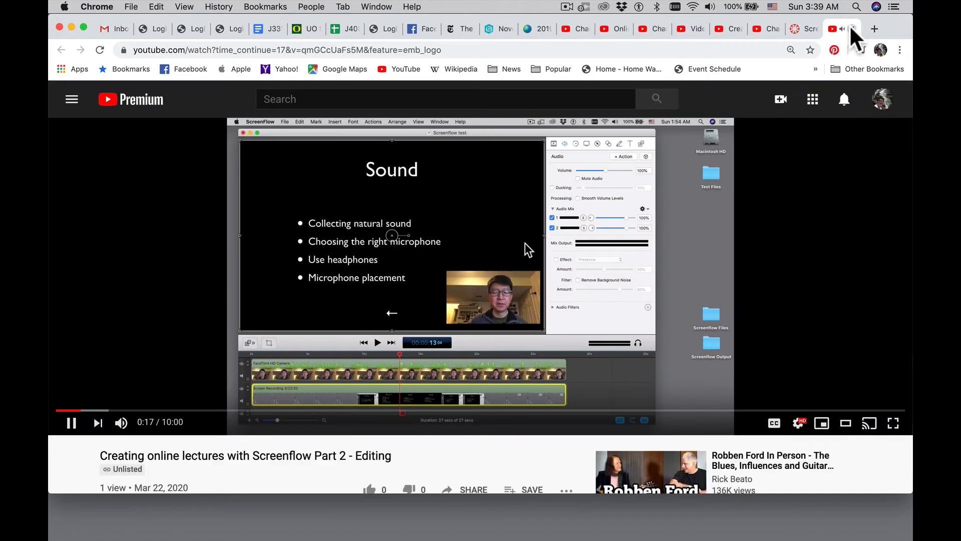
{"action": "left_click", "coordinate": [850, 28]}
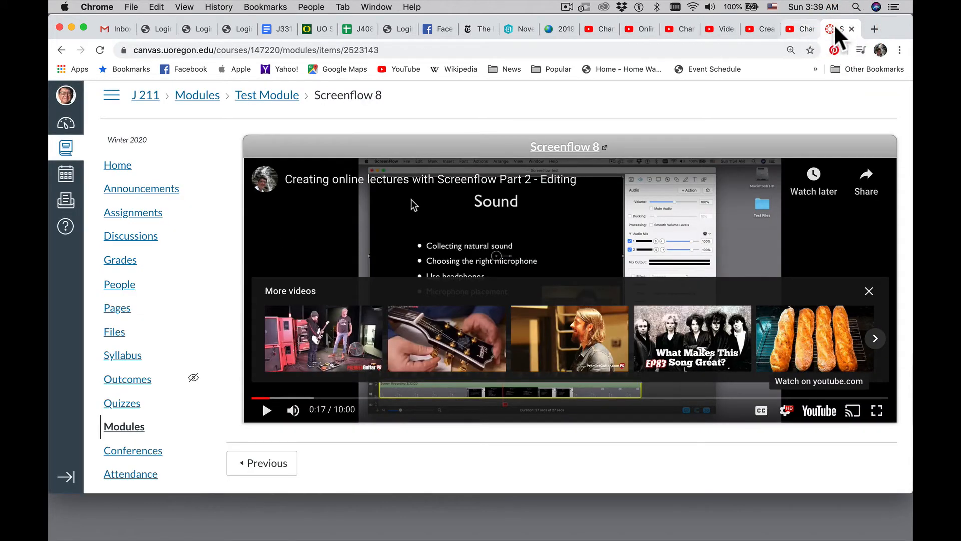
{"action": "scroll", "coordinate": [737, 468], "scroll_direction": "down", "scroll_amount": 2}
{"action": "scroll", "coordinate": [737, 468], "scroll_direction": "up", "scroll_amount": 3}
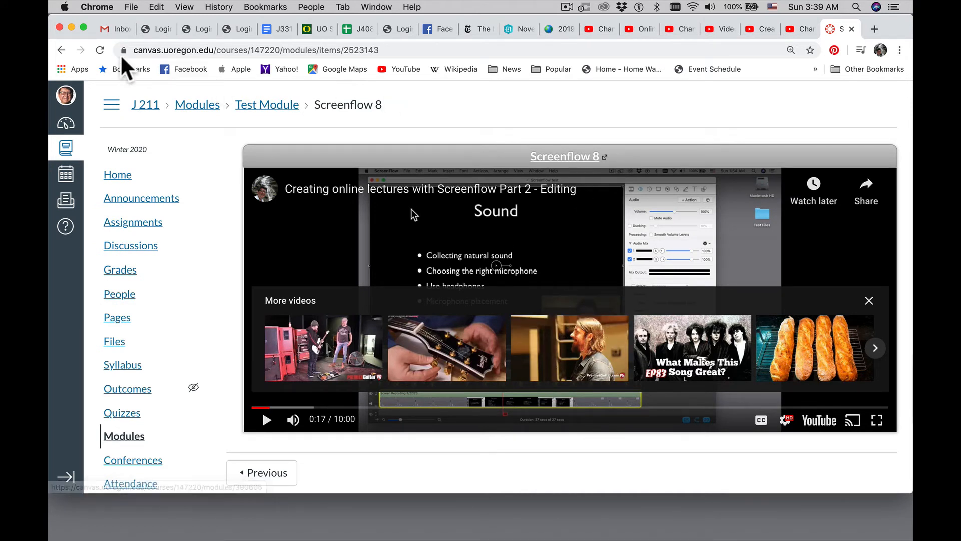
{"action": "left_click", "coordinate": [61, 49]}
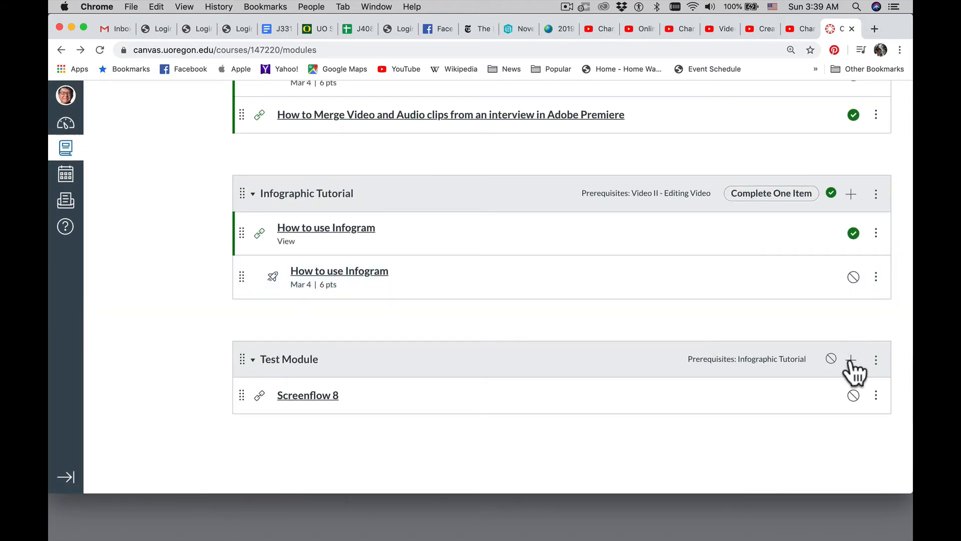
- Start adding a new quiz named "Screenflow 8" as an item of Test Module
{"action": "left_click", "coordinate": [851, 360]}
{"action": "left_click", "coordinate": [387, 176]}
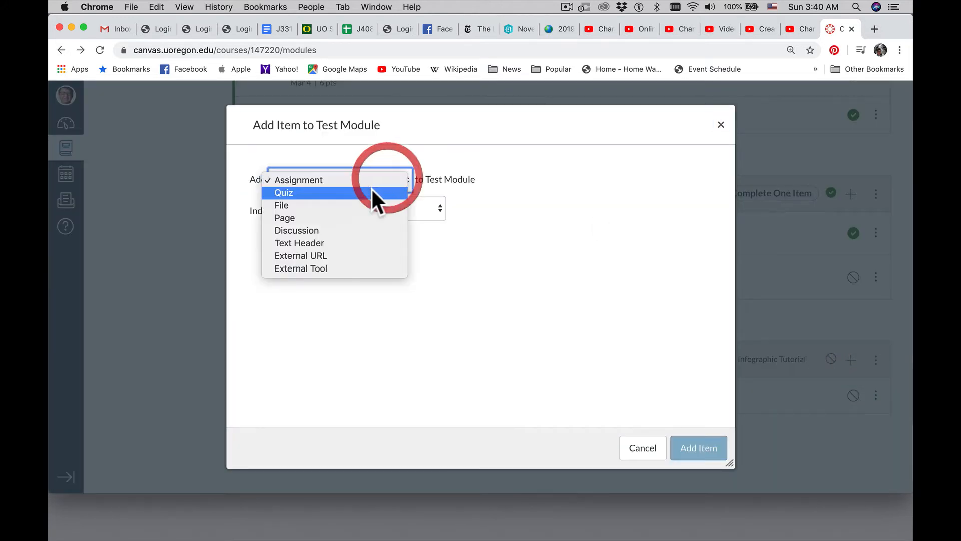
{"action": "left_click", "coordinate": [371, 189]}
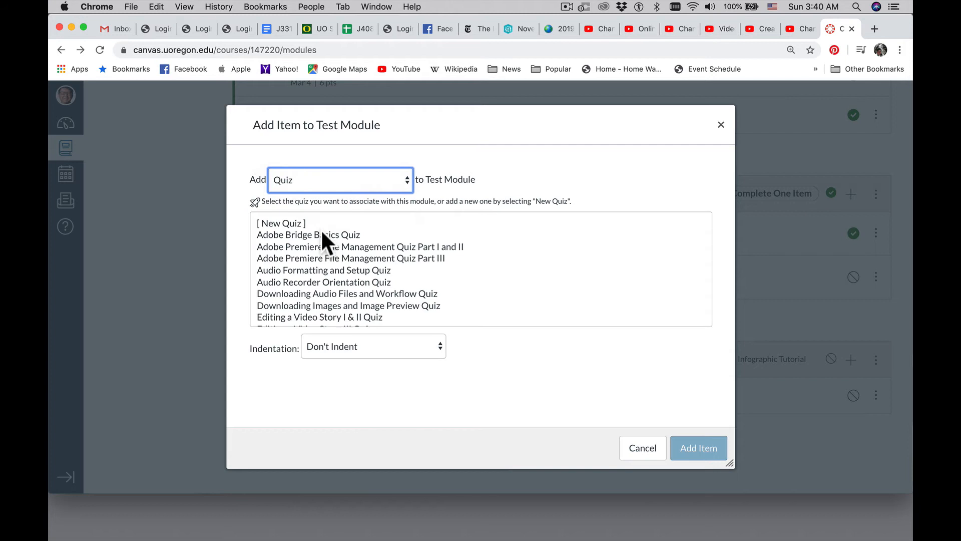
{"action": "left_click", "coordinate": [291, 223]}
{"action": "left_click", "coordinate": [390, 352]}
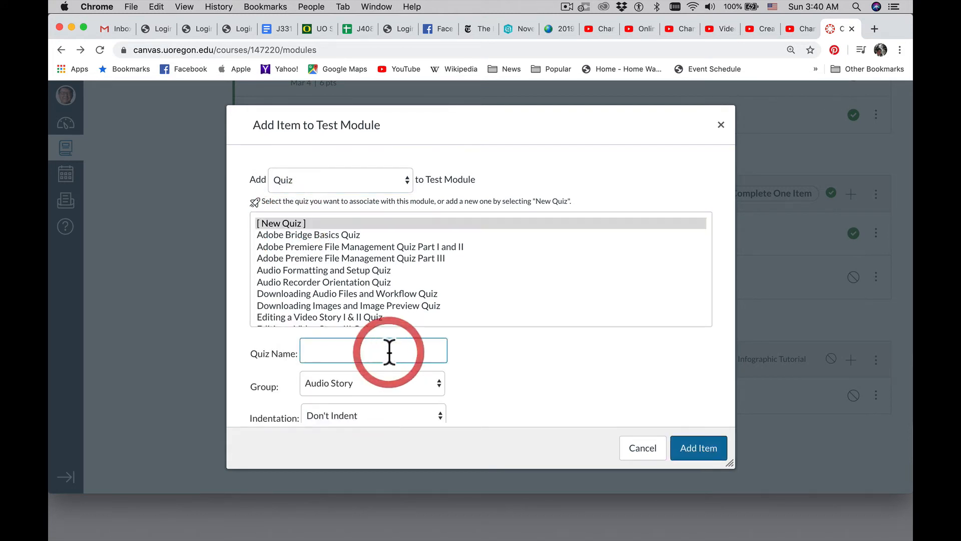
{"action": "type", "text": "Screenflow 8"}
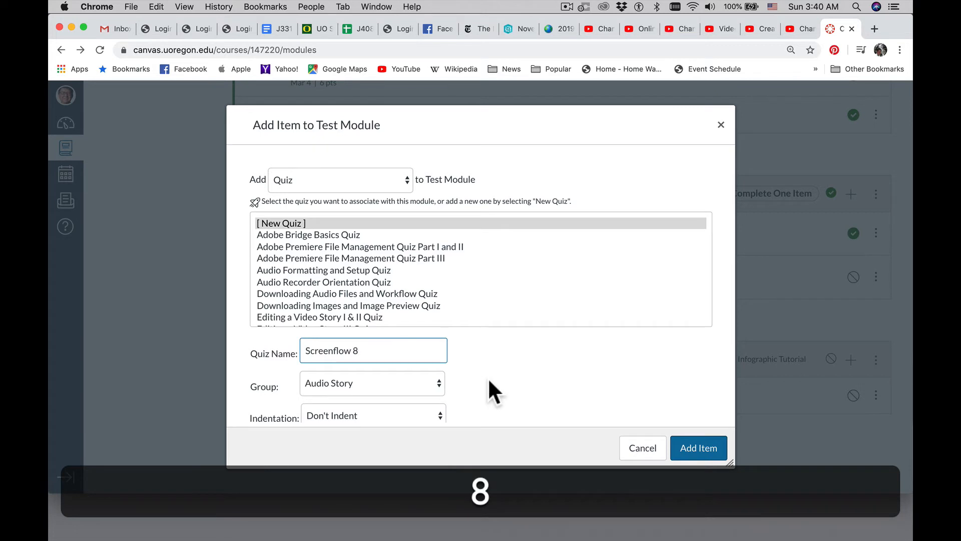
- Assign the new quiz to the Modules group, indent it 1 level, and add it to Test Module
{"action": "scroll", "coordinate": [488, 377], "scroll_direction": "down", "scroll_amount": 2}
{"action": "left_click", "coordinate": [432, 343]}
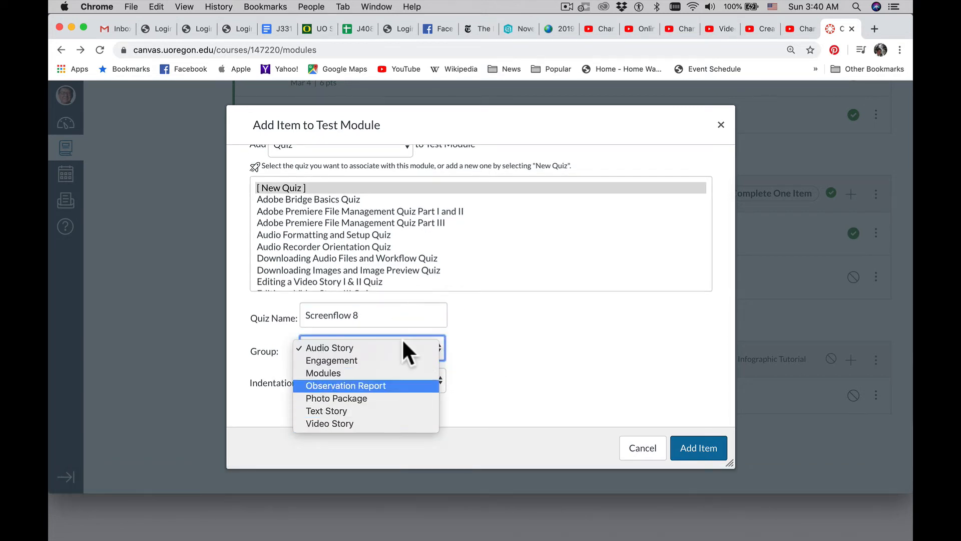
{"action": "left_click", "coordinate": [404, 373]}
{"action": "left_click", "coordinate": [422, 379]}
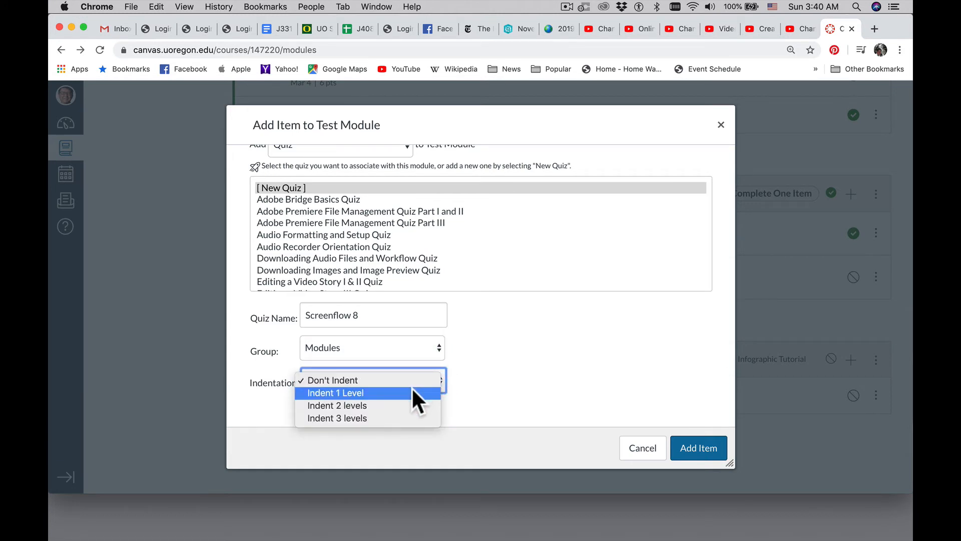
{"action": "left_click", "coordinate": [411, 388]}
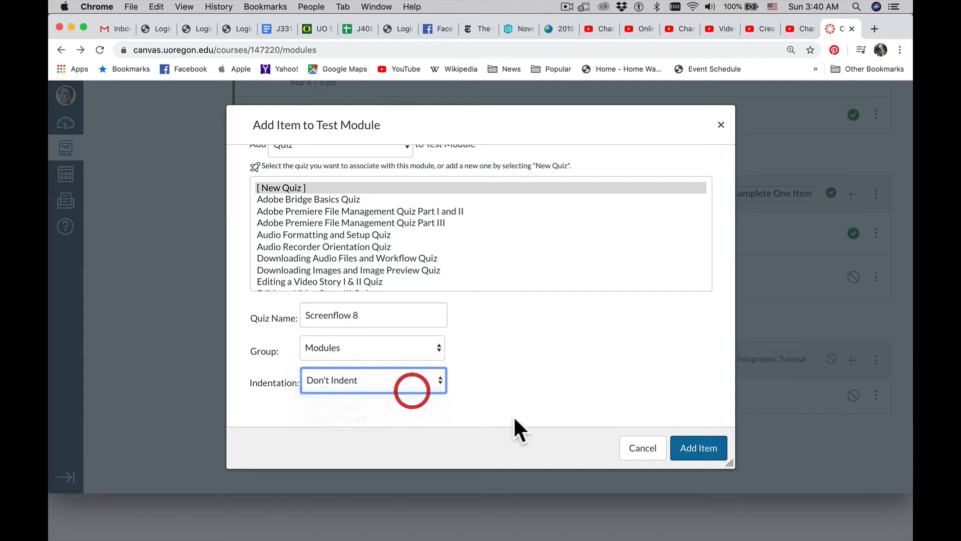
{"action": "left_click", "coordinate": [691, 460]}
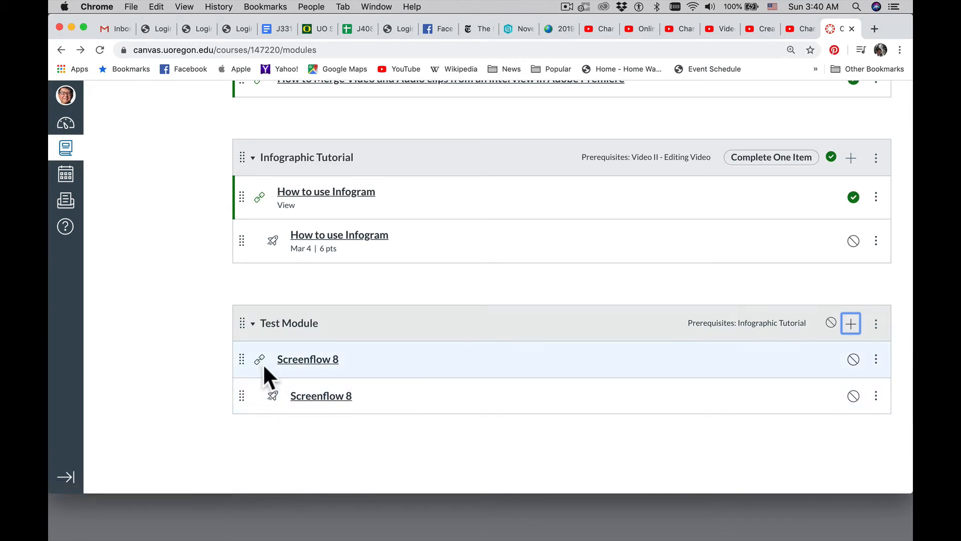
- Open Test Module's Screenflow 8 quiz for editing and turn on Shuffle Answers
{"action": "left_click", "coordinate": [315, 397]}
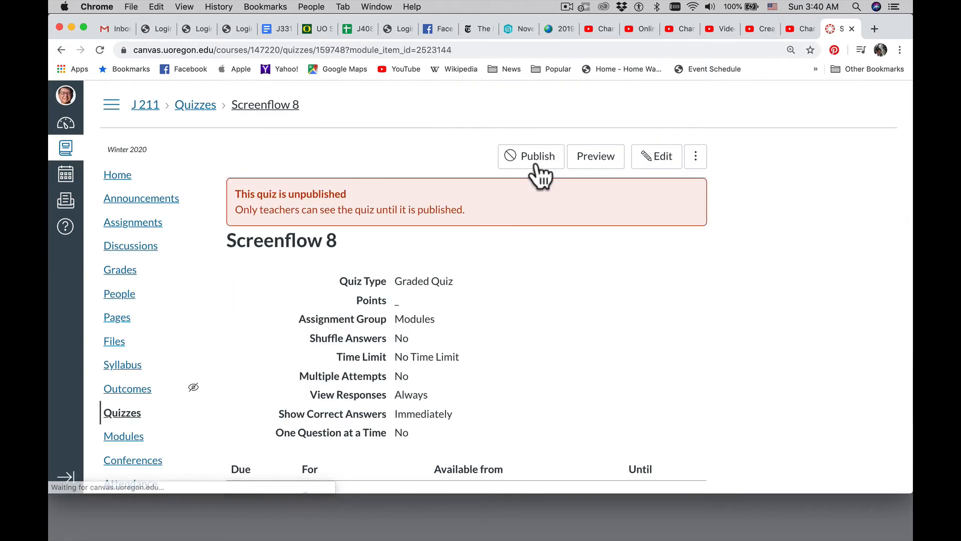
{"action": "left_click", "coordinate": [657, 159]}
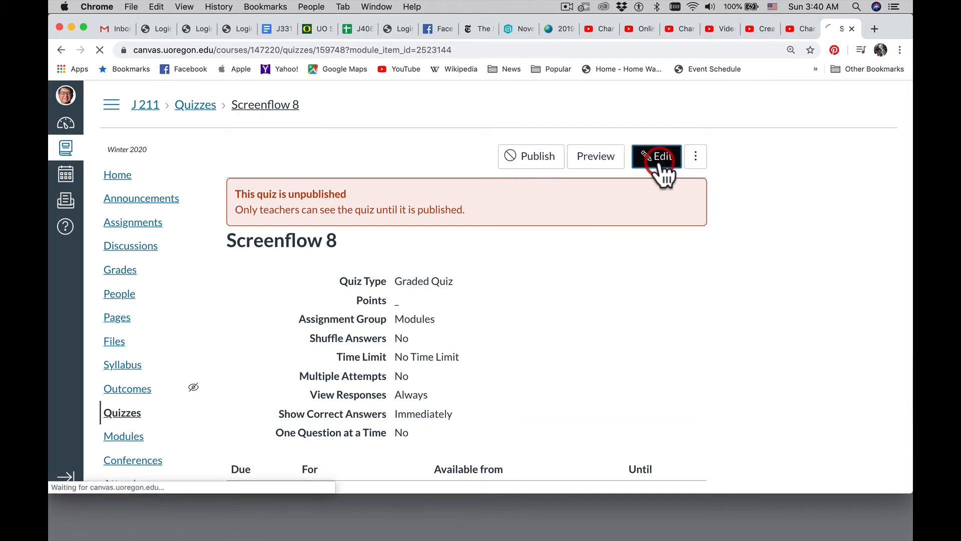
{"action": "scroll", "coordinate": [590, 306], "scroll_direction": "down", "scroll_amount": 5}
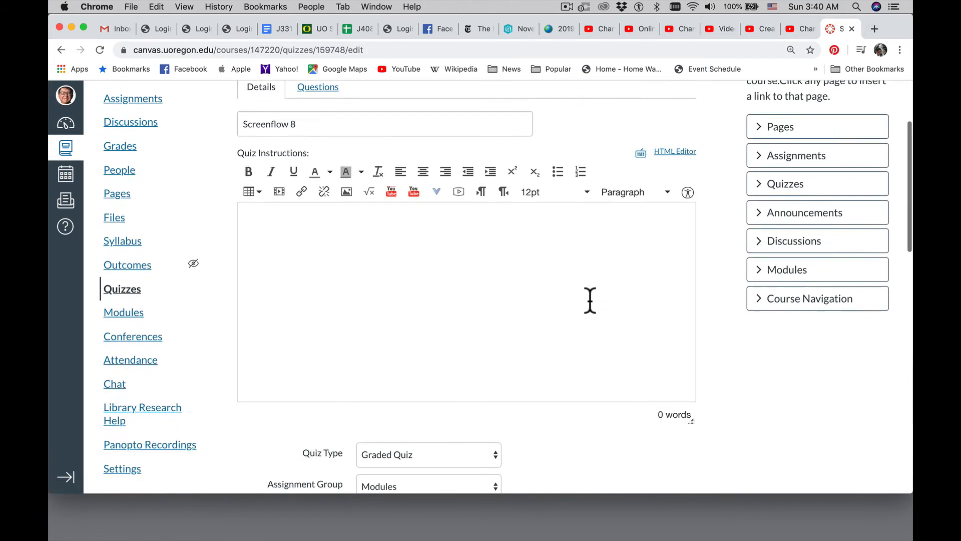
{"action": "left_click", "coordinate": [505, 230]}
{"action": "scroll", "coordinate": [511, 330], "scroll_direction": "down", "scroll_amount": 6}
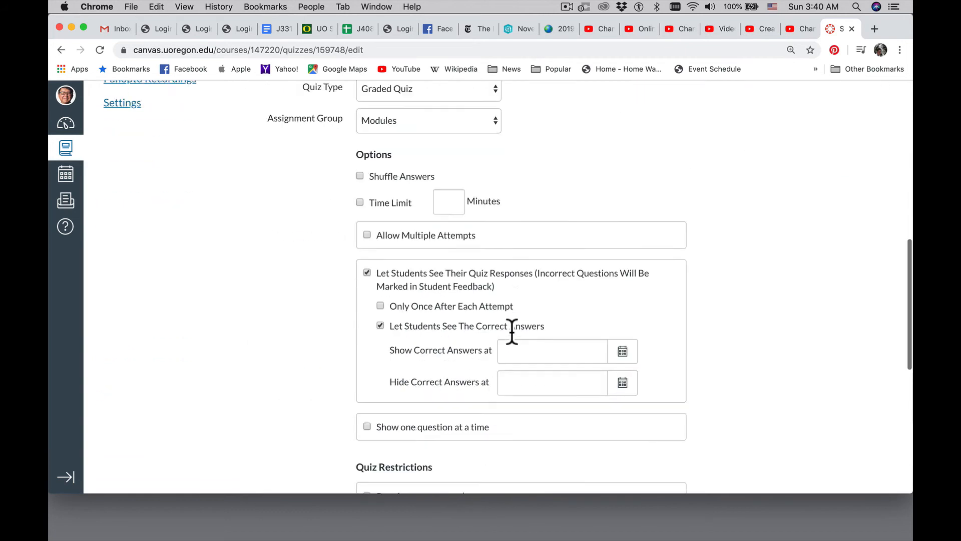
{"action": "scroll", "coordinate": [513, 335], "scroll_direction": "up", "scroll_amount": 9}
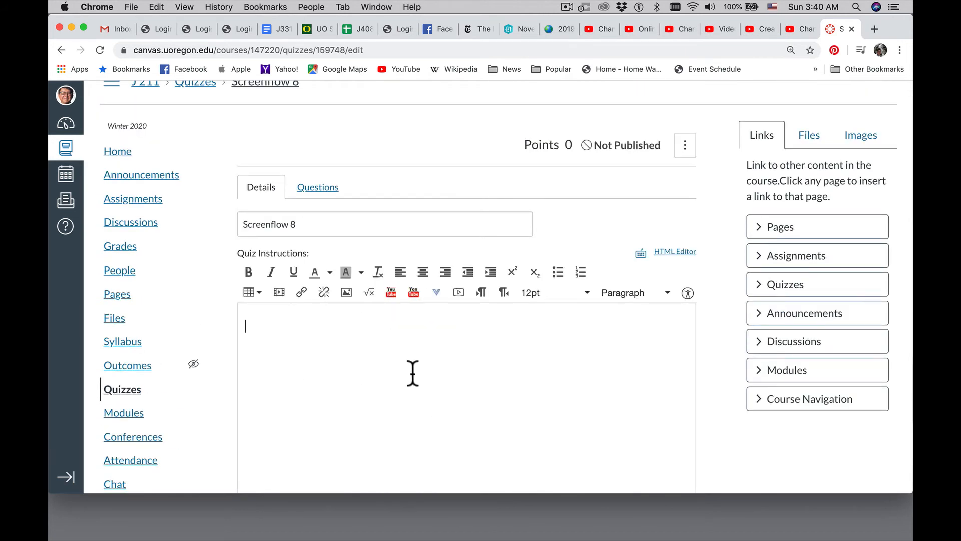
{"action": "scroll", "coordinate": [386, 361], "scroll_direction": "down", "scroll_amount": 10}
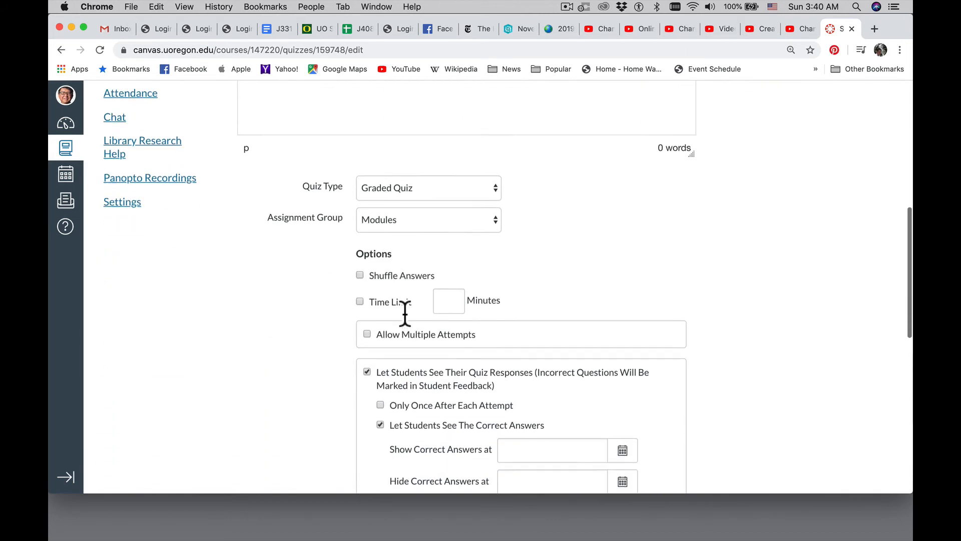
{"action": "scroll", "coordinate": [406, 305], "scroll_direction": "up", "scroll_amount": 1}
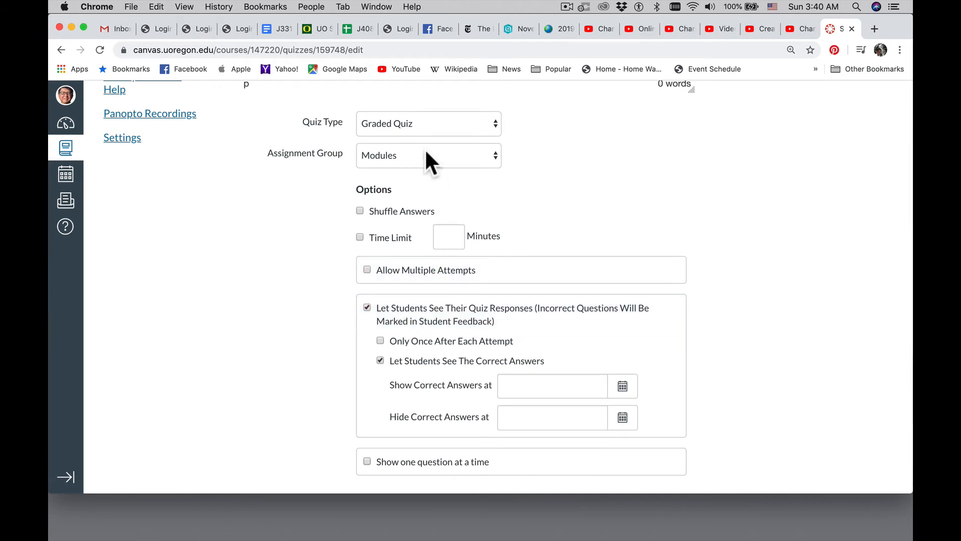
{"action": "left_click", "coordinate": [415, 211]}
- Review the quiz's remaining options and restrictions, and view the due date calendar without choosing a date
{"action": "scroll", "coordinate": [506, 196], "scroll_direction": "down", "scroll_amount": 3}
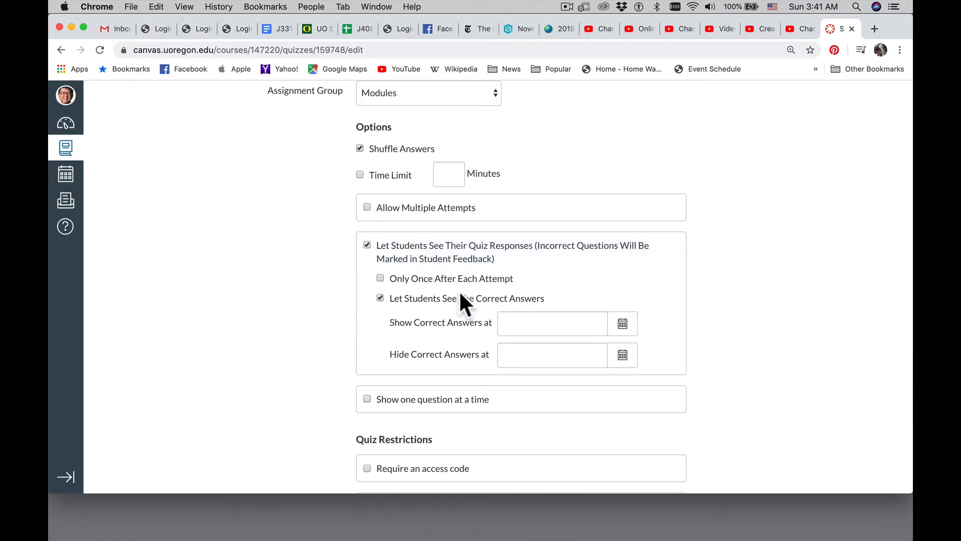
{"action": "scroll", "coordinate": [427, 263], "scroll_direction": "down", "scroll_amount": 2}
{"action": "scroll", "coordinate": [427, 262], "scroll_direction": "down", "scroll_amount": 5}
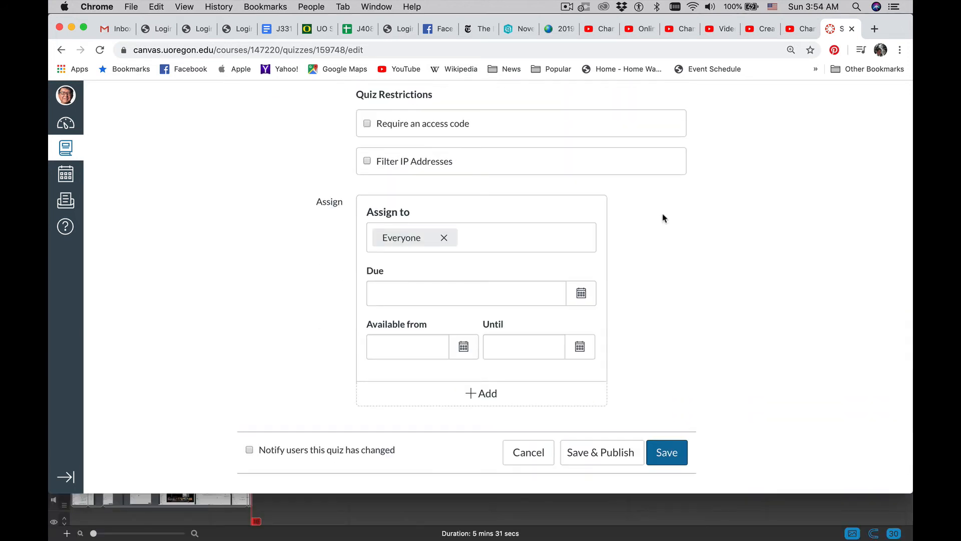
{"action": "left_click", "coordinate": [580, 299]}
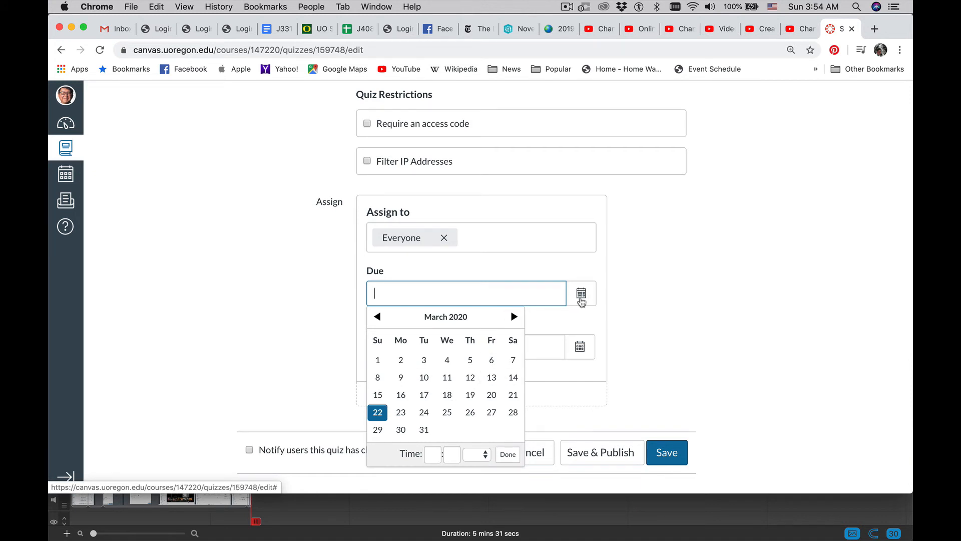
{"action": "left_click", "coordinate": [620, 279]}
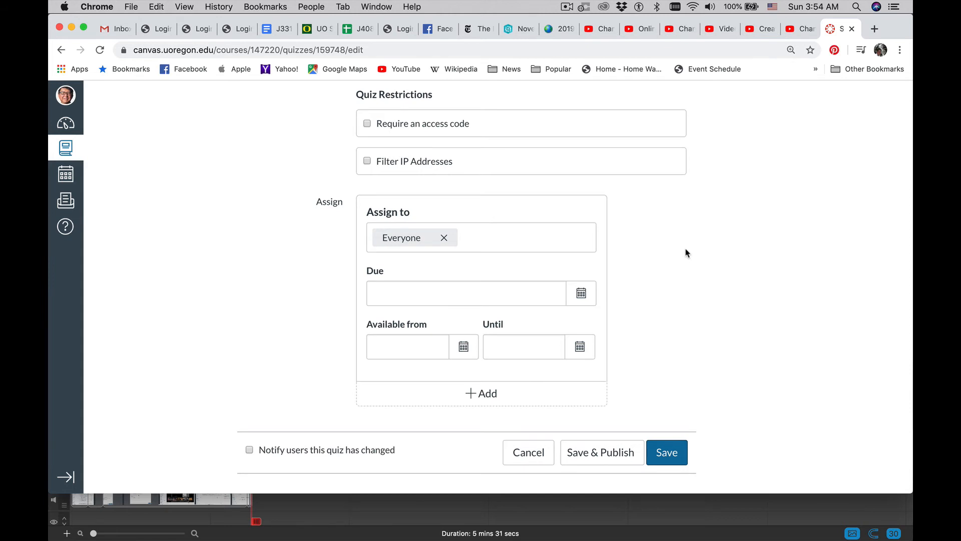
- Go back to the course's module list and examine how the Video I - Shooting Video module pairs videos with quizzes and due dates
{"action": "key", "text": "super+Left"}
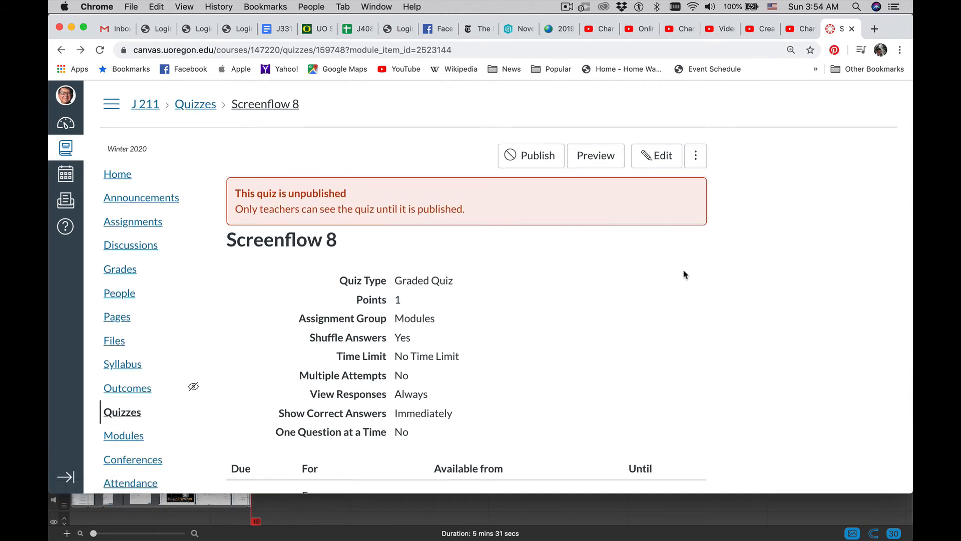
{"action": "scroll", "coordinate": [684, 275], "scroll_direction": "down", "scroll_amount": 5}
{"action": "key", "text": "super+Left"}
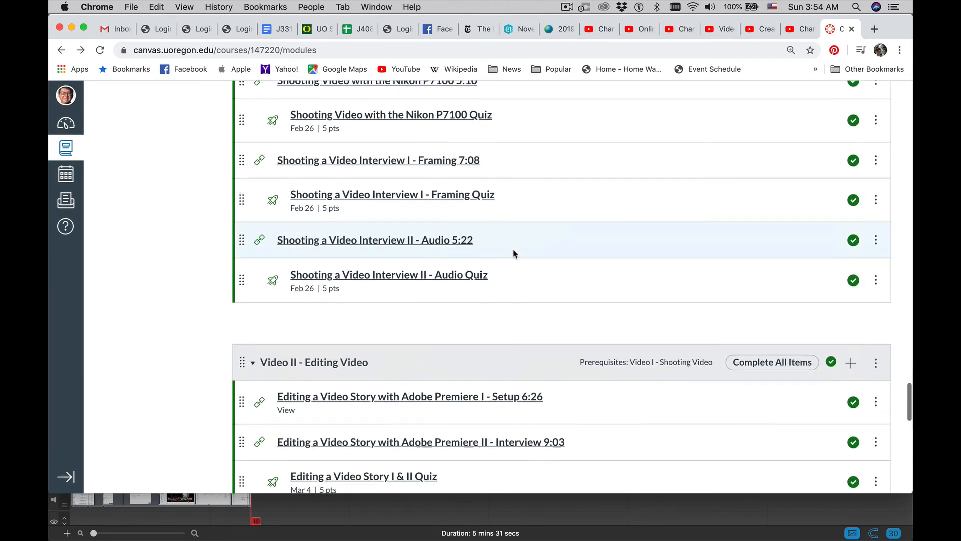
{"action": "scroll", "coordinate": [513, 254], "scroll_direction": "up", "scroll_amount": 5}
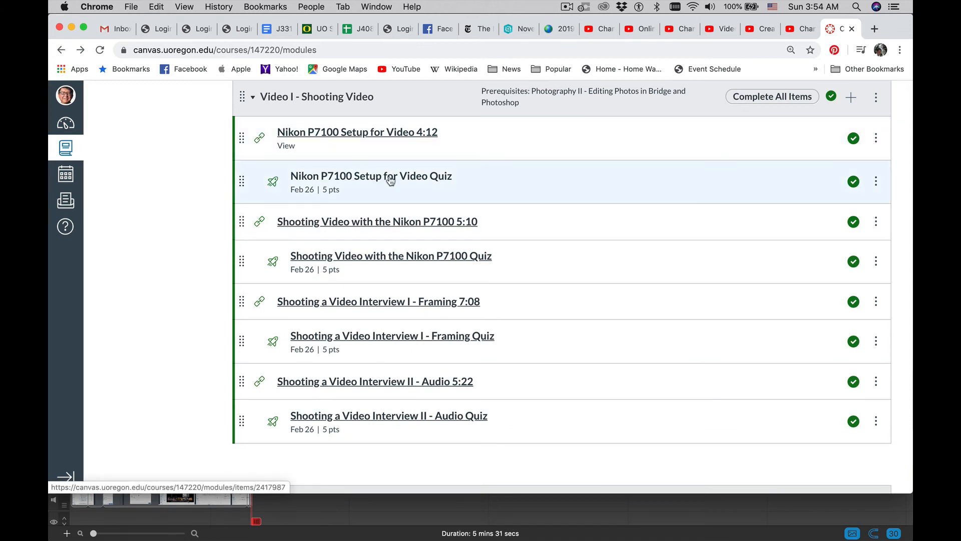
{"action": "scroll", "coordinate": [423, 186], "scroll_direction": "up", "scroll_amount": 1}
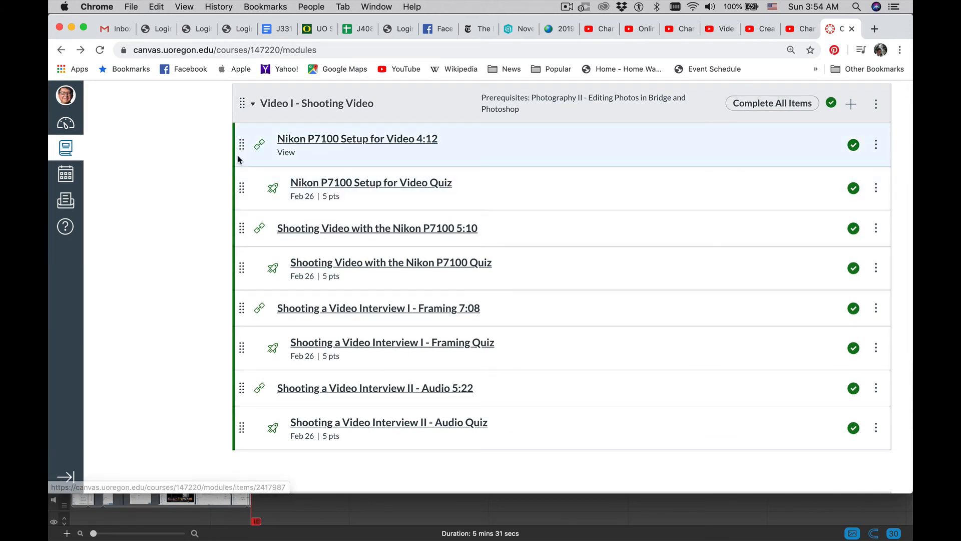
{"action": "scroll", "coordinate": [198, 223], "scroll_direction": "up", "scroll_amount": 2}
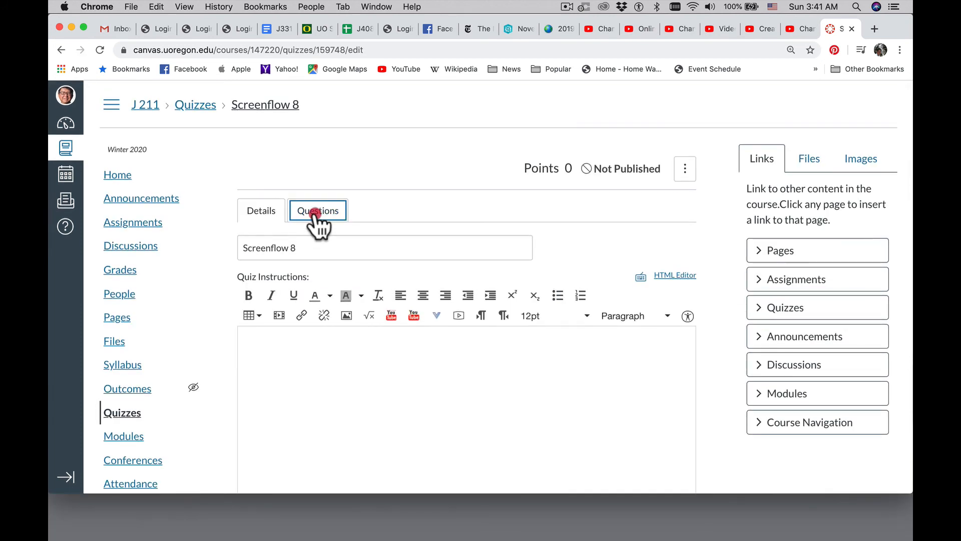
- Start a new Multiple Choice question in the Screenflow 8 quiz with the text "questions here"
{"action": "left_click", "coordinate": [316, 212]}
{"action": "scroll", "coordinate": [446, 218], "scroll_direction": "down", "scroll_amount": 2}
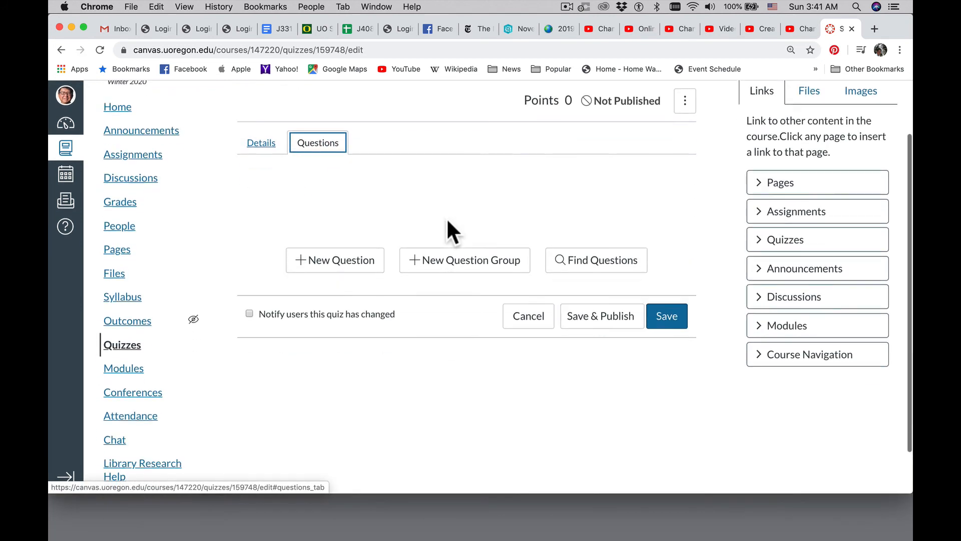
{"action": "scroll", "coordinate": [448, 223], "scroll_direction": "down", "scroll_amount": 2}
{"action": "left_click", "coordinate": [340, 209]}
{"action": "left_click", "coordinate": [411, 298]}
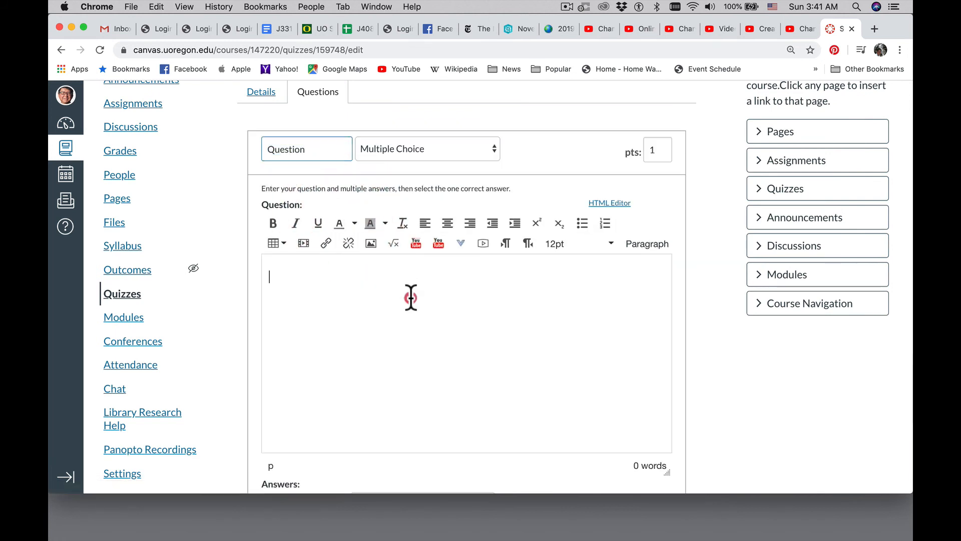
{"action": "type", "text": "quei"}
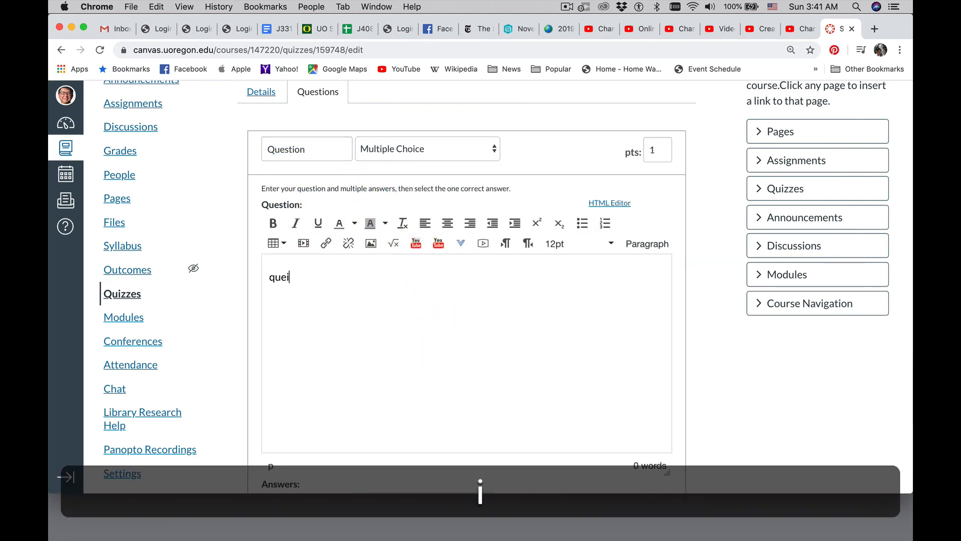
{"action": "key", "text": "BackSpace"}
{"action": "type", "text": "stions here"}
- Check the question type and answer fields, keep Multiple Choice with blank answers, and update the question
{"action": "scroll", "coordinate": [531, 344], "scroll_direction": "down", "scroll_amount": 5}
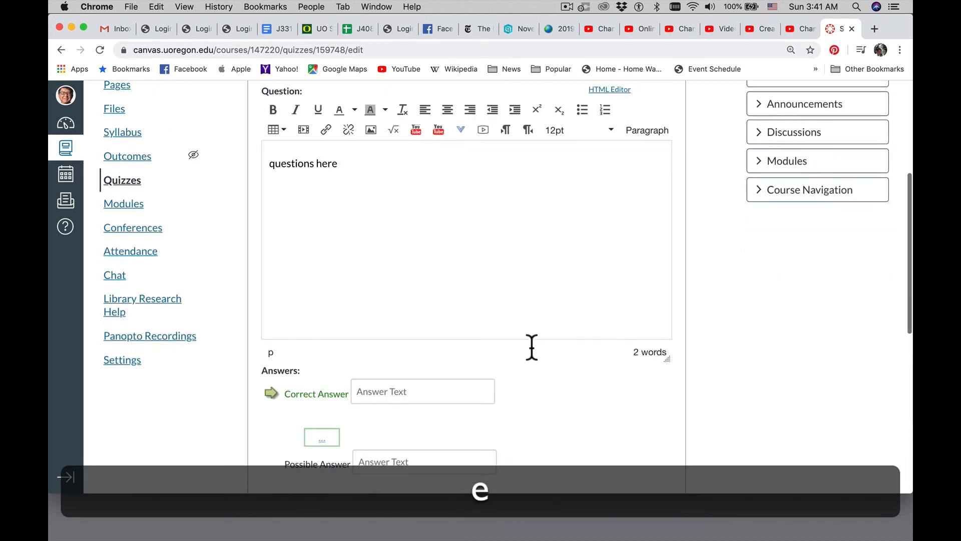
{"action": "scroll", "coordinate": [531, 345], "scroll_direction": "up", "scroll_amount": 5}
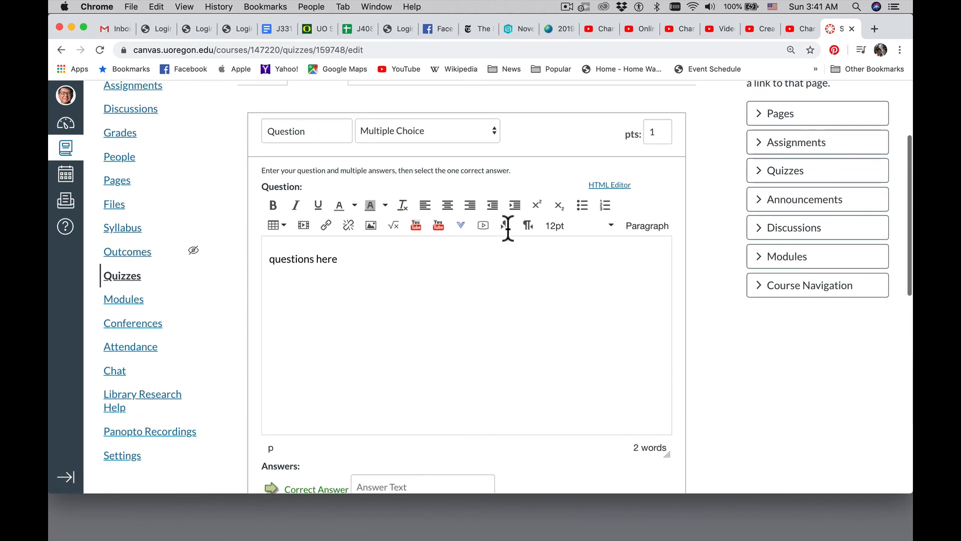
{"action": "left_click", "coordinate": [495, 129]}
{"action": "left_click", "coordinate": [540, 124]}
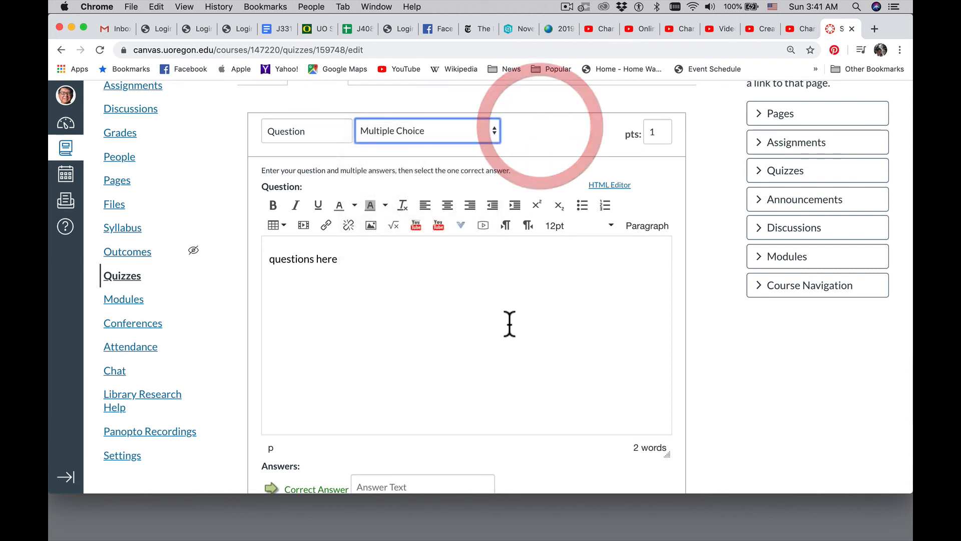
{"action": "scroll", "coordinate": [509, 324], "scroll_direction": "down", "scroll_amount": 7}
{"action": "left_click", "coordinate": [392, 152]}
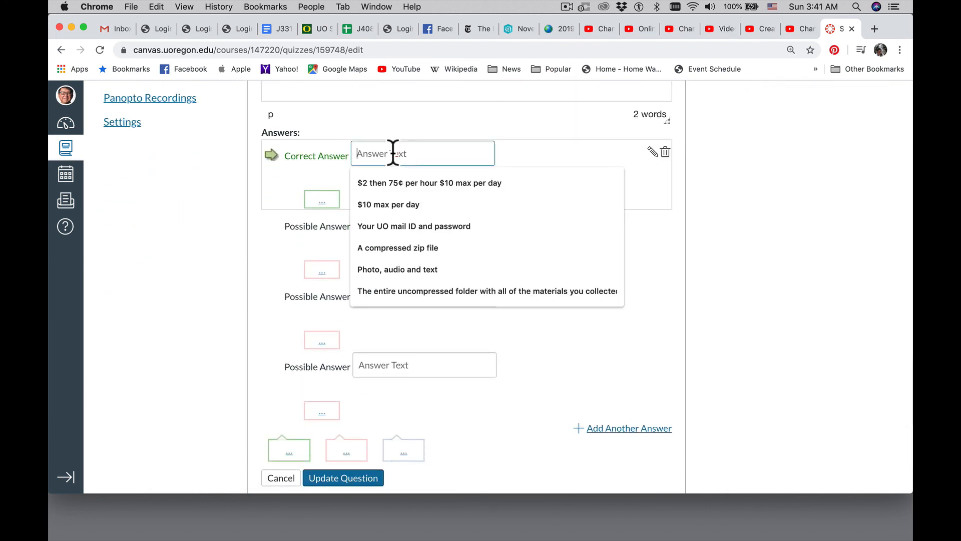
{"action": "left_click", "coordinate": [757, 212]}
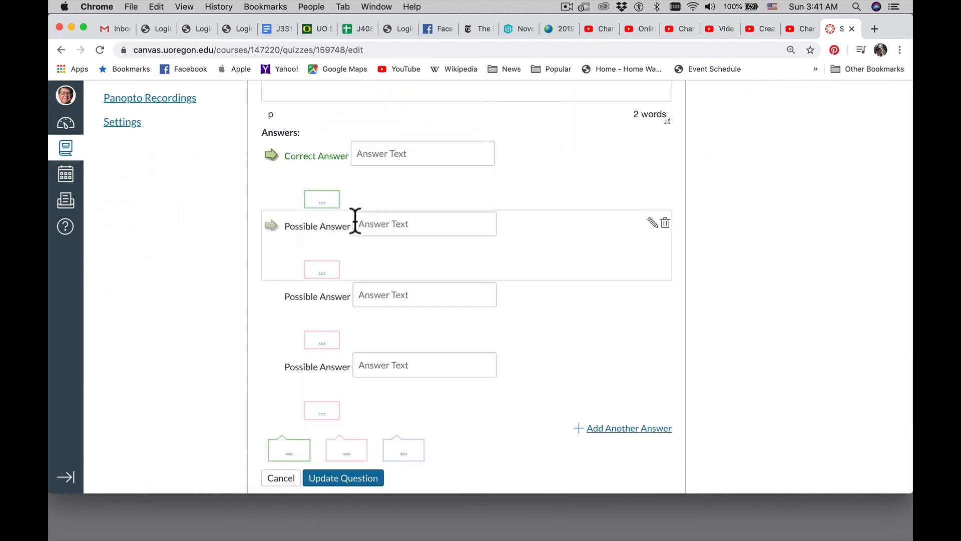
{"action": "scroll", "coordinate": [371, 365], "scroll_direction": "down", "scroll_amount": 3}
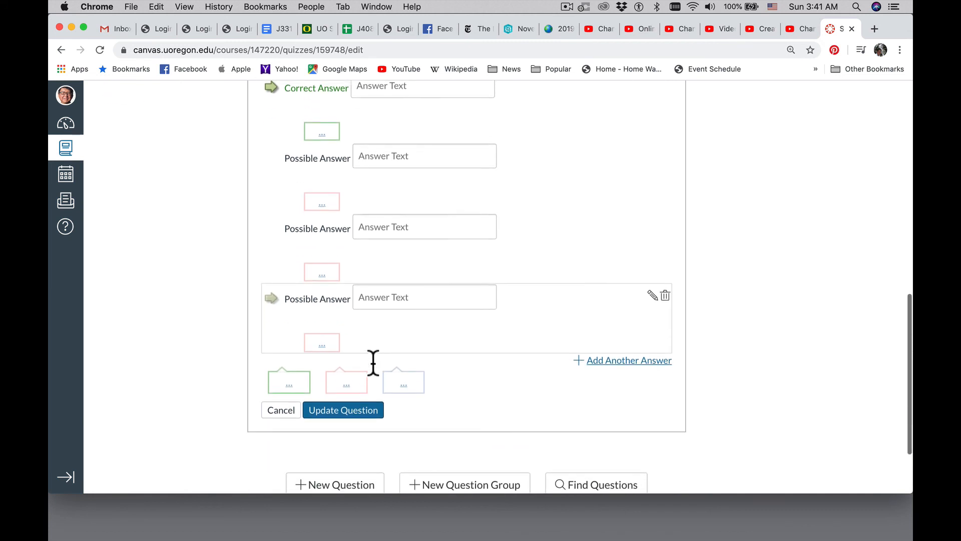
{"action": "scroll", "coordinate": [371, 365], "scroll_direction": "down", "scroll_amount": 3}
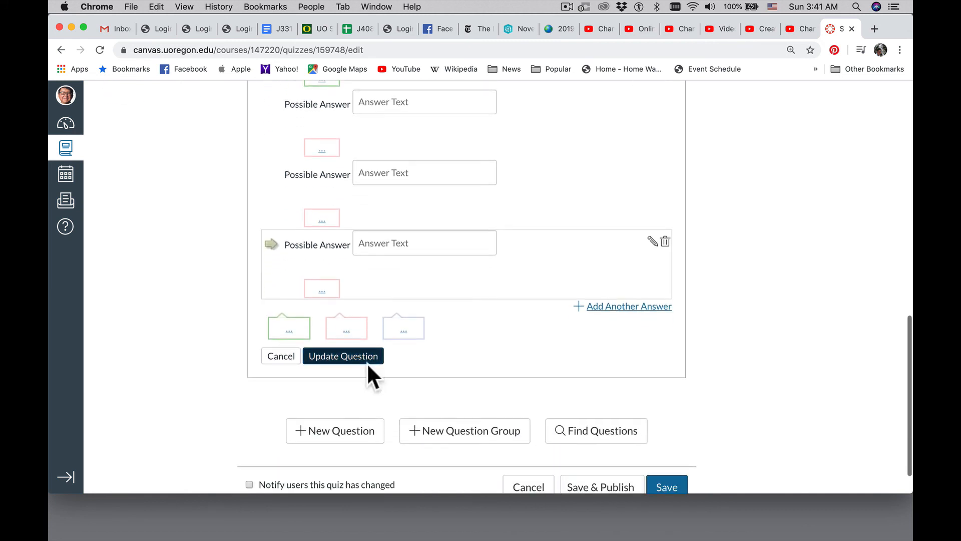
{"action": "left_click", "coordinate": [369, 356]}
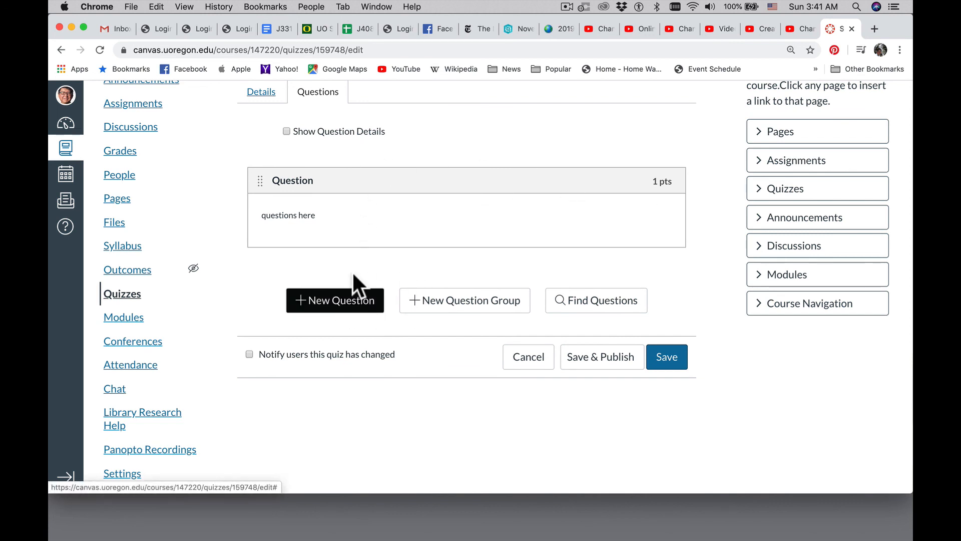
- Save the Screenflow 8 quiz without publishing it and return to Test Module in the course's module list
{"action": "scroll", "coordinate": [384, 132], "scroll_direction": "up", "scroll_amount": 1}
{"action": "scroll", "coordinate": [384, 132], "scroll_direction": "down", "scroll_amount": 1}
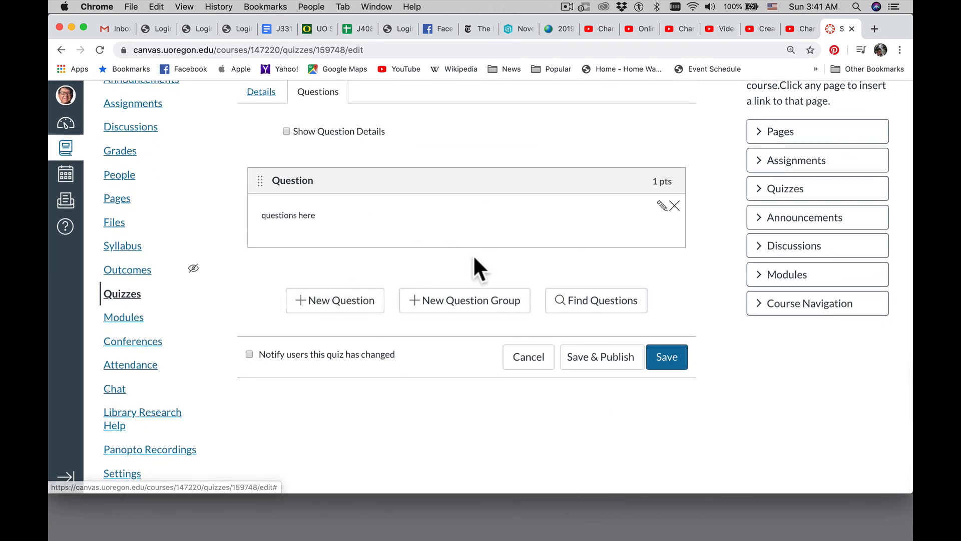
{"action": "left_click", "coordinate": [665, 355]}
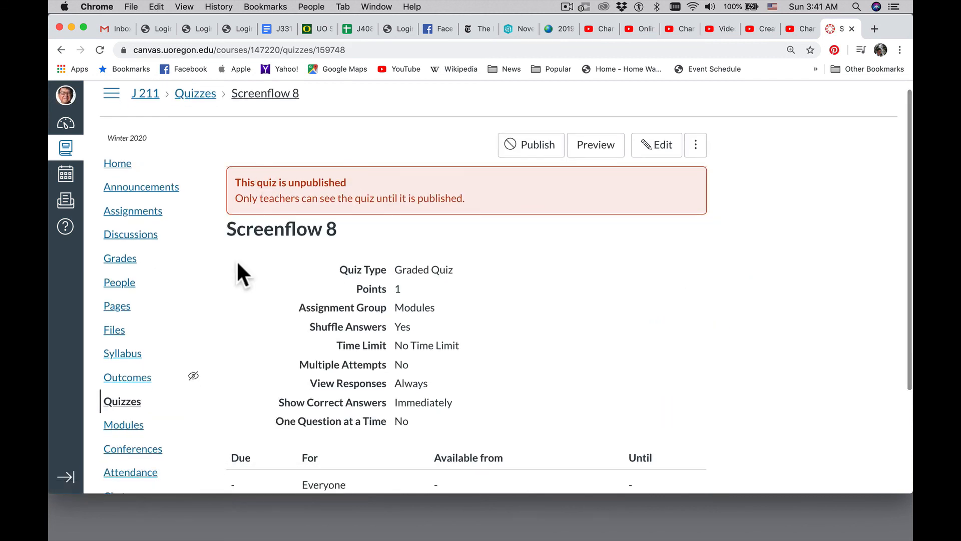
{"action": "scroll", "coordinate": [233, 274], "scroll_direction": "down", "scroll_amount": 3}
{"action": "left_click", "coordinate": [135, 343]}
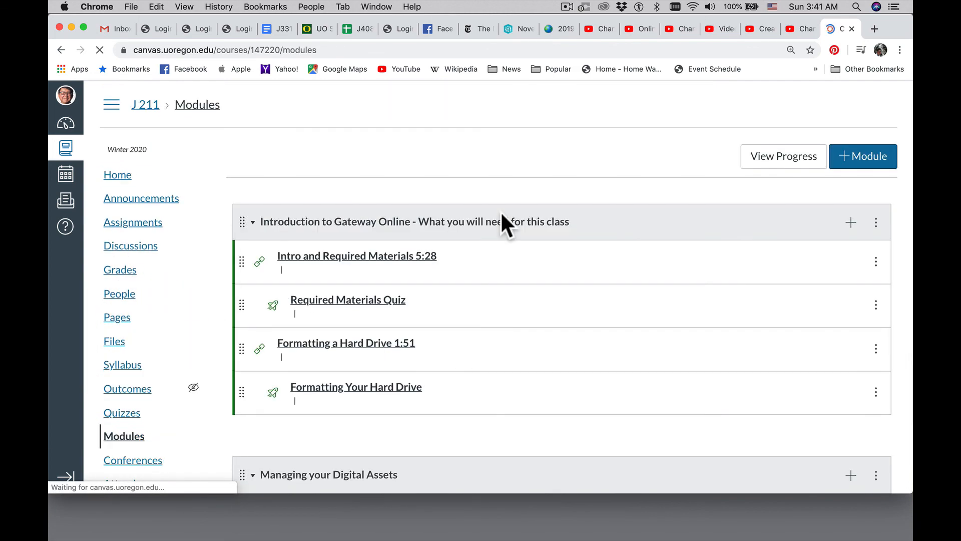
{"action": "scroll", "coordinate": [501, 214], "scroll_direction": "down", "scroll_amount": 15}
{"action": "scroll", "coordinate": [500, 211], "scroll_direction": "down", "scroll_amount": 15}
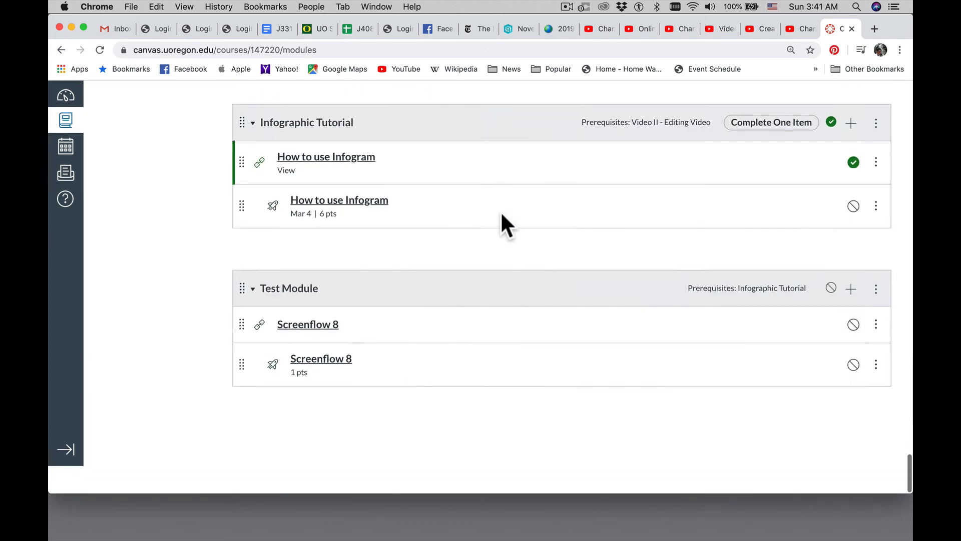
- Open Test Module's Screenflow 8 video, continue to the quiz that follows it, and review the quiz's settings
{"action": "left_click", "coordinate": [316, 353]}
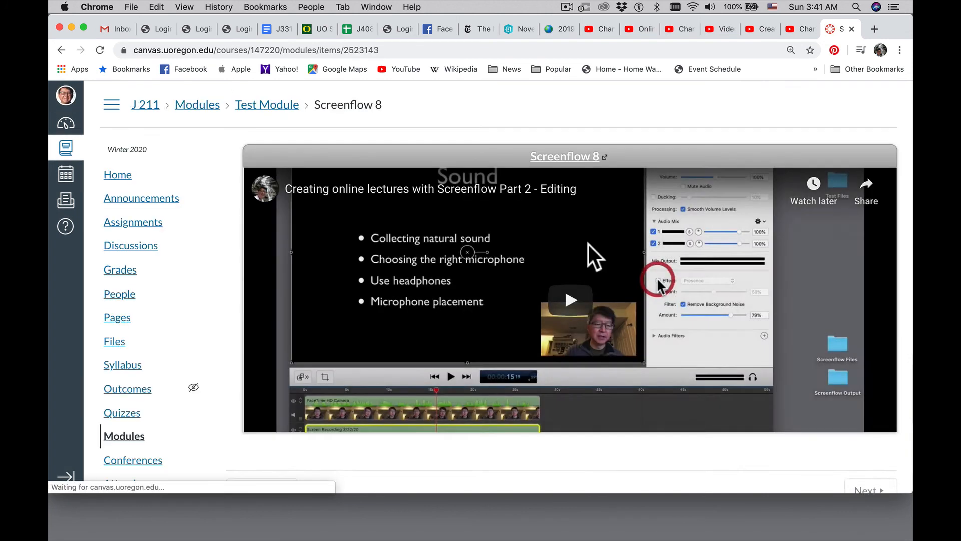
{"action": "scroll", "coordinate": [588, 244], "scroll_direction": "down", "scroll_amount": 3}
{"action": "left_click", "coordinate": [858, 354]}
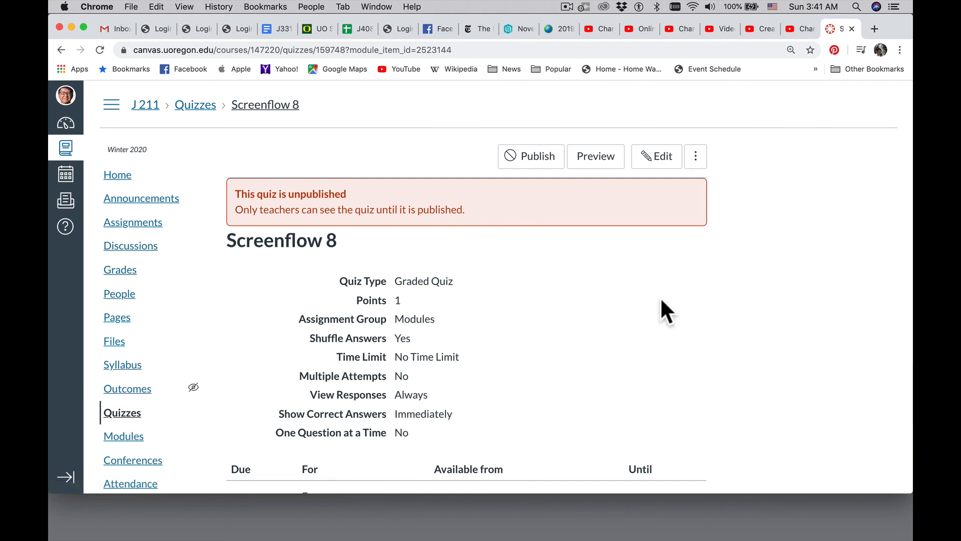
{"action": "scroll", "coordinate": [665, 311], "scroll_direction": "down", "scroll_amount": 5}
{"action": "scroll", "coordinate": [662, 301], "scroll_direction": "up", "scroll_amount": 5}
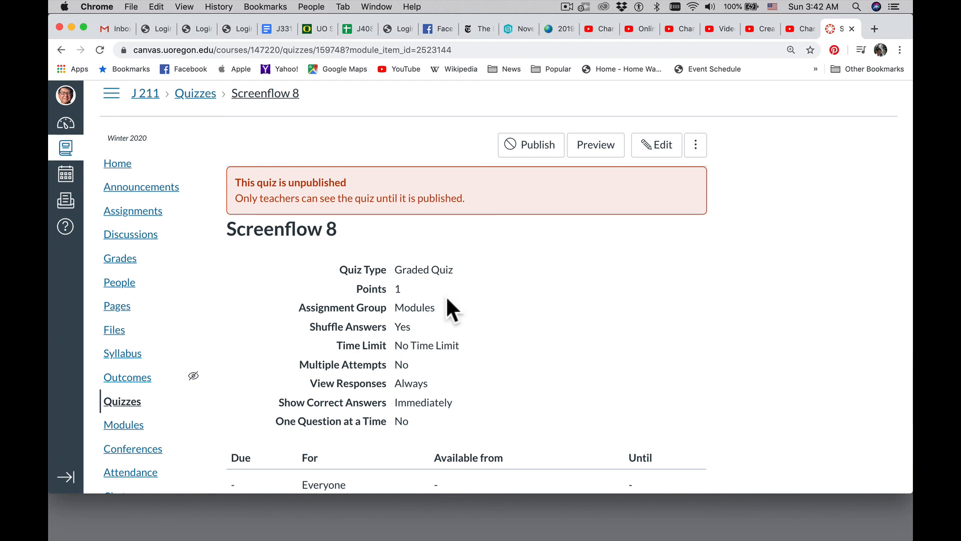
{"action": "scroll", "coordinate": [463, 291], "scroll_direction": "down", "scroll_amount": 3}
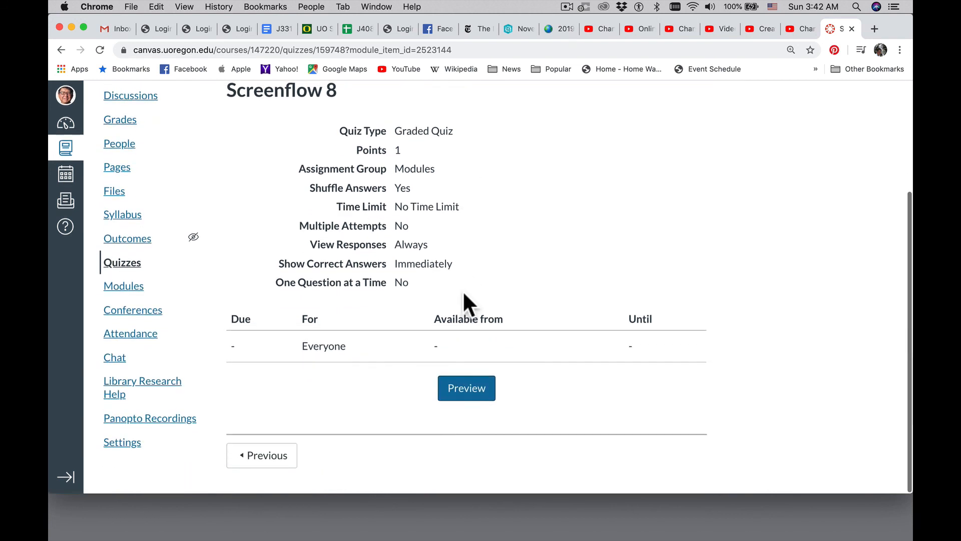